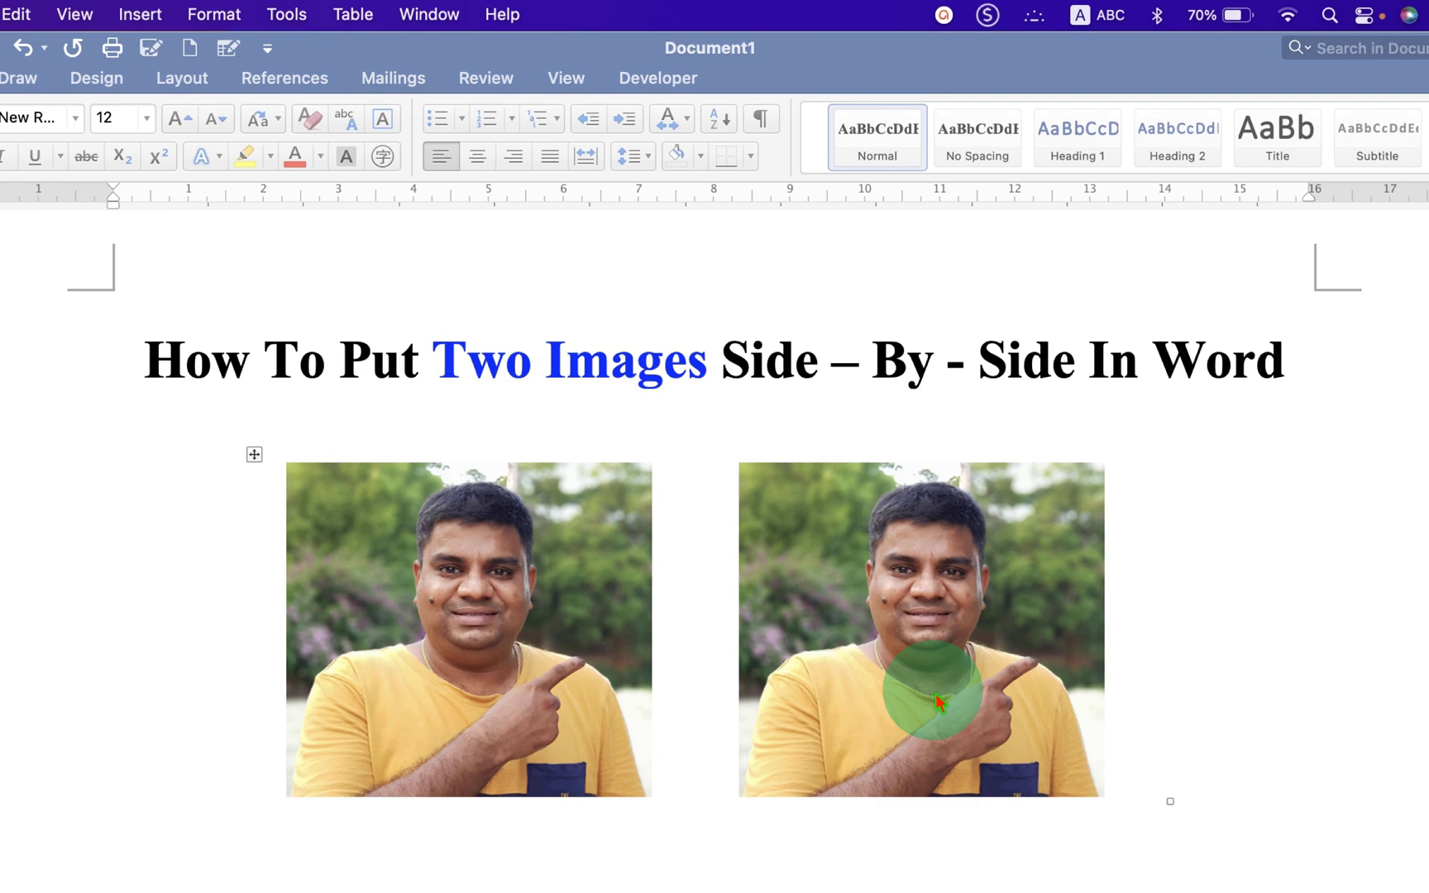
- Insert a two-column, one-row table below the title and put the cursor in its left cell
{"action": "left_click", "coordinate": [1327, 339]}
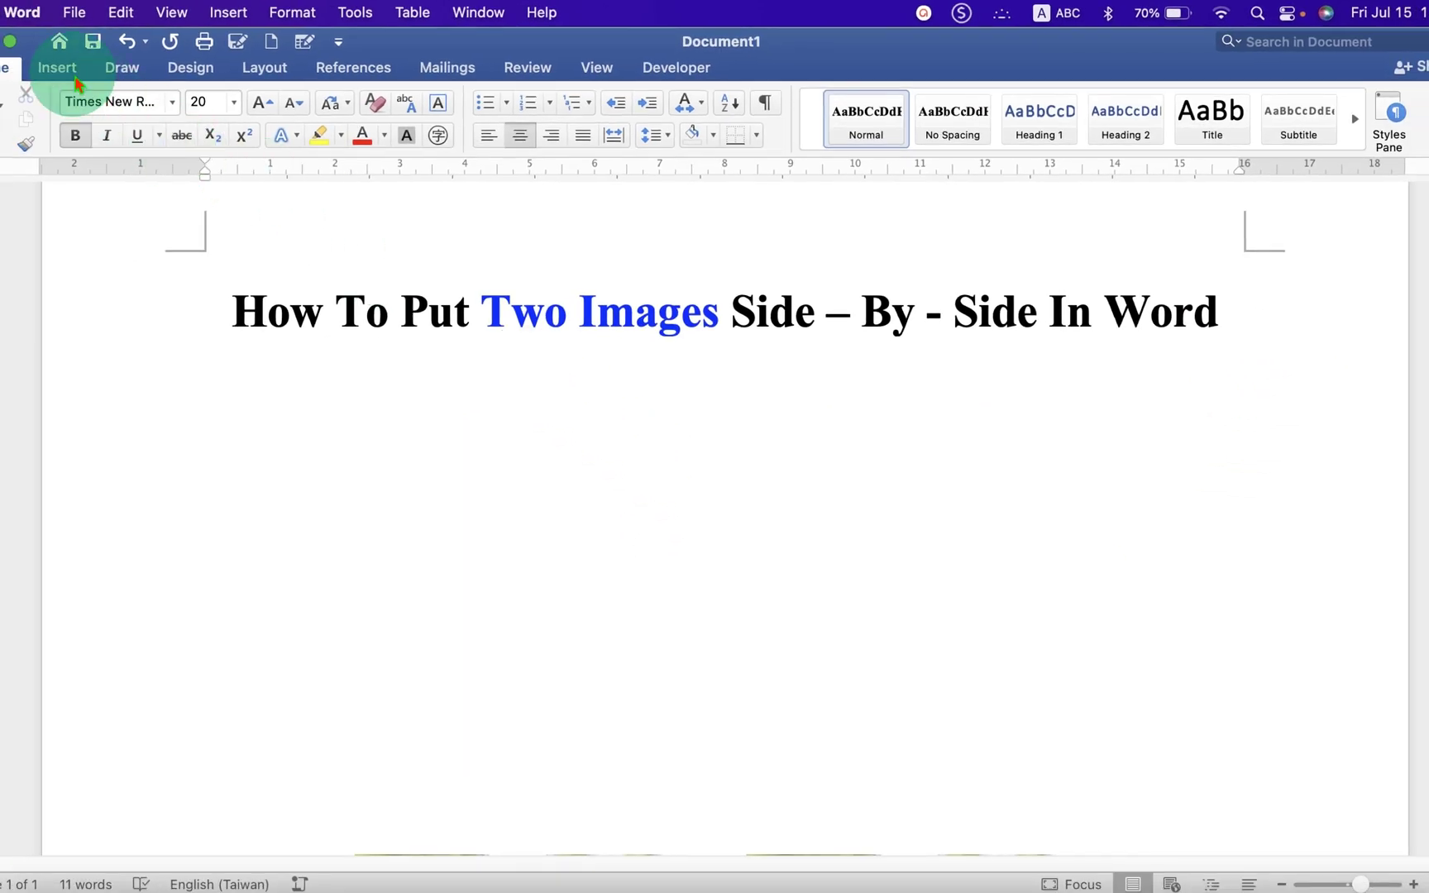
{"action": "left_click", "coordinate": [74, 79]}
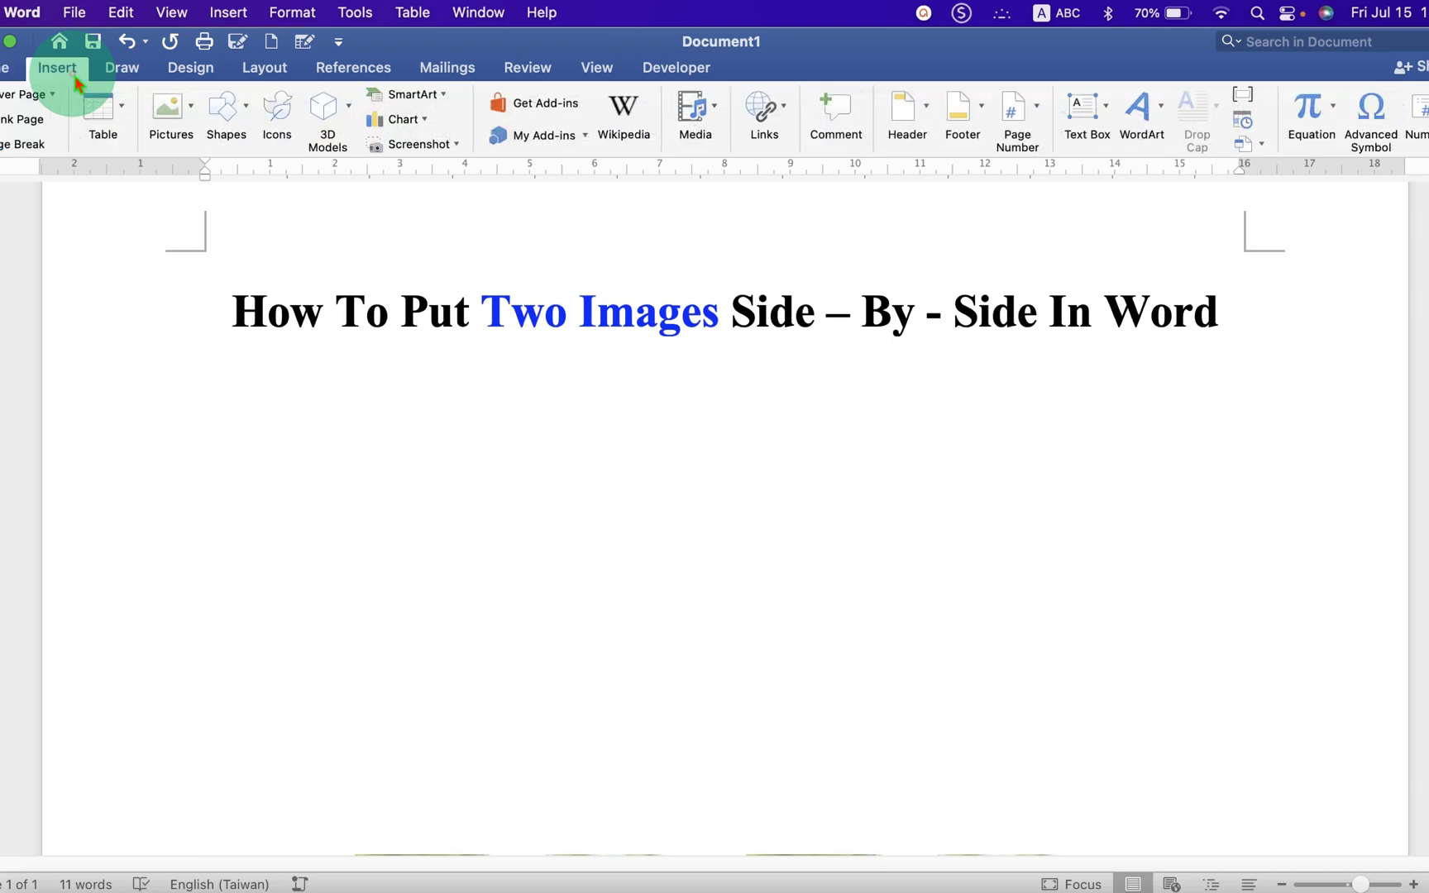
{"action": "left_click", "coordinate": [103, 112]}
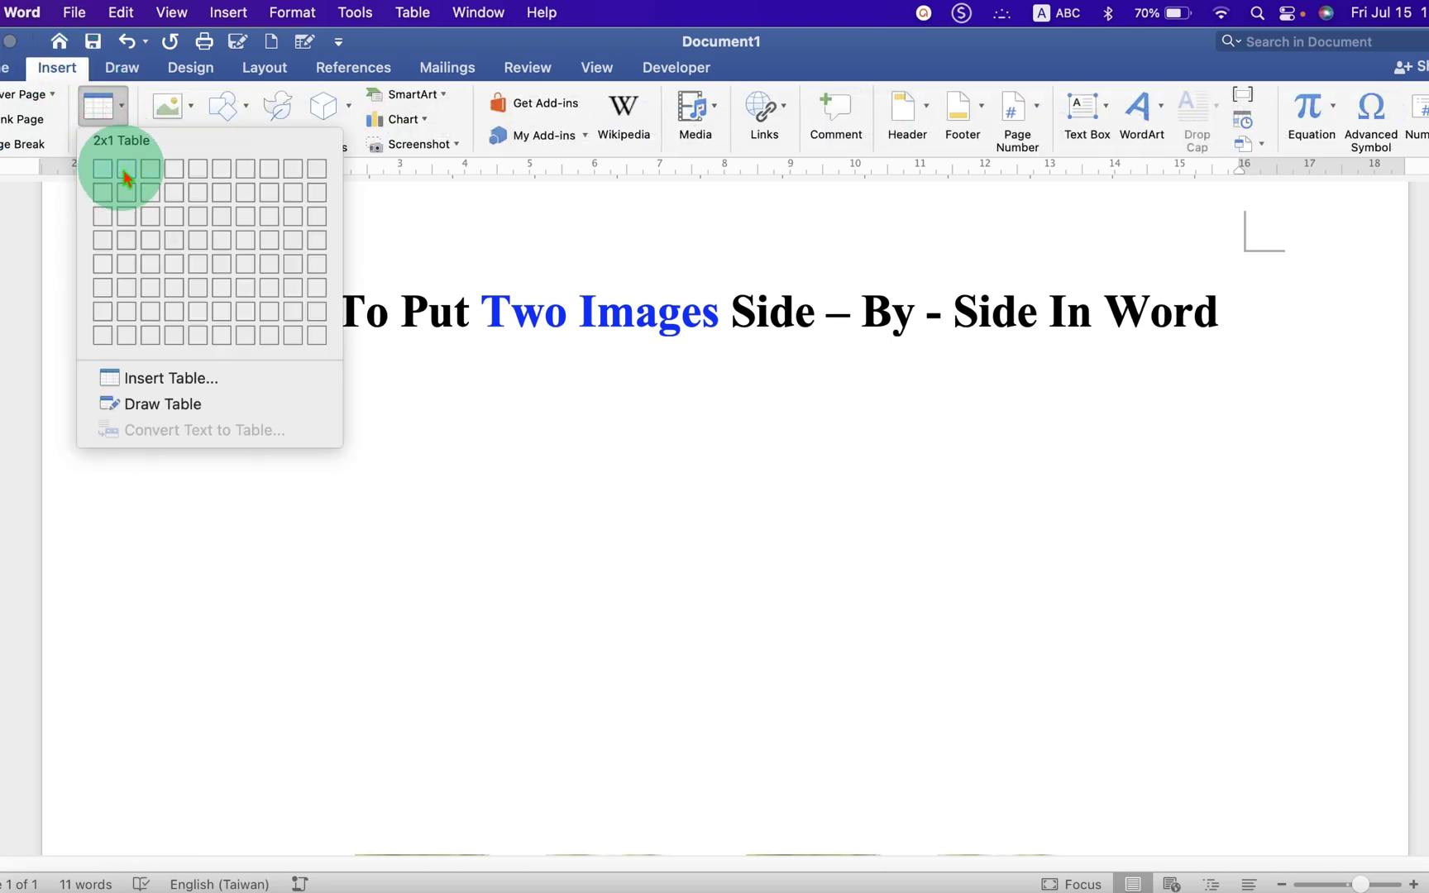
{"action": "left_click", "coordinate": [126, 176]}
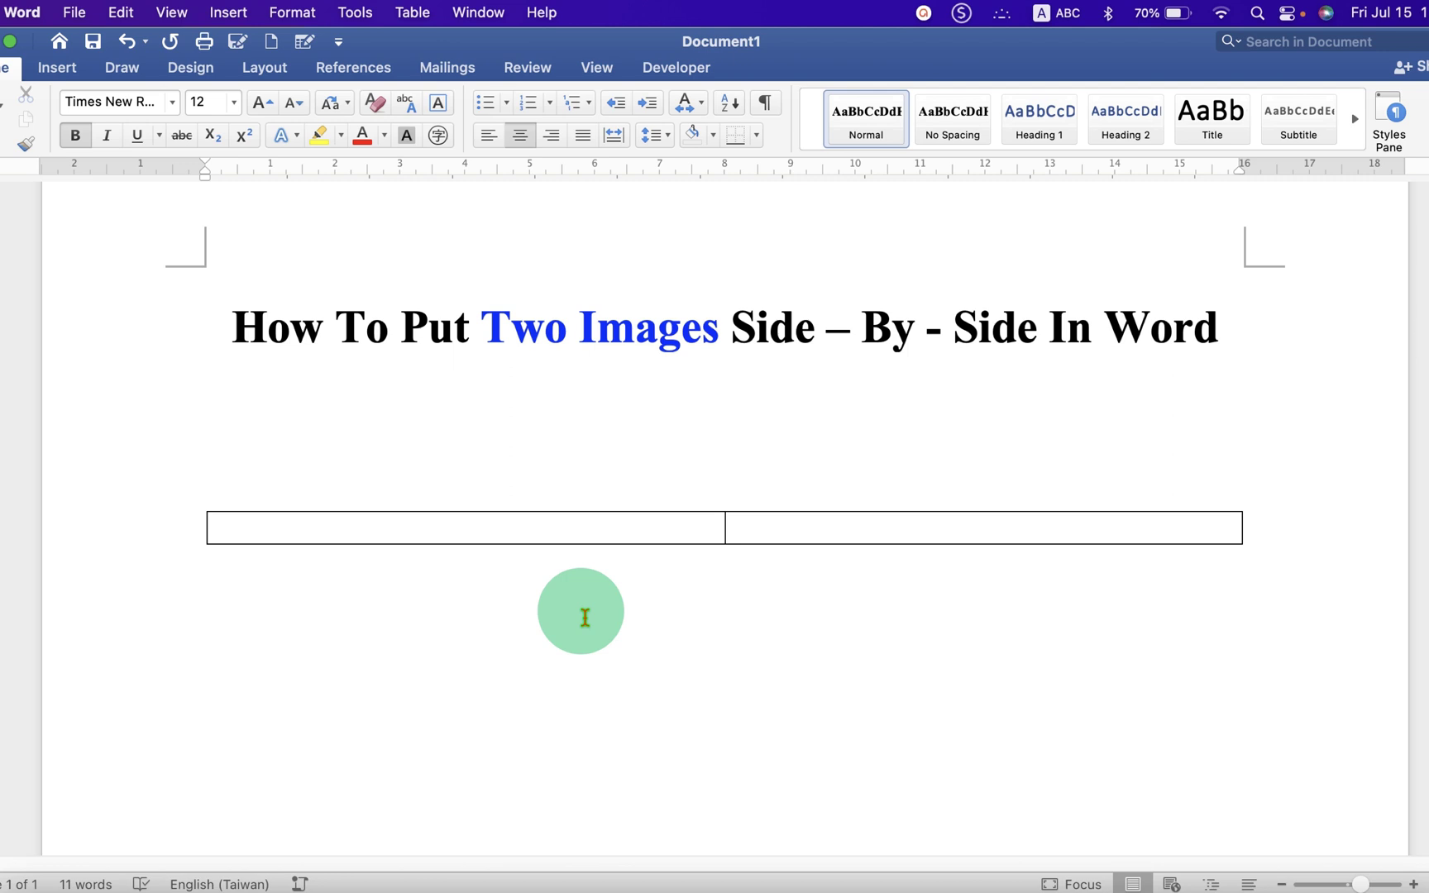
{"action": "left_click", "coordinate": [521, 538]}
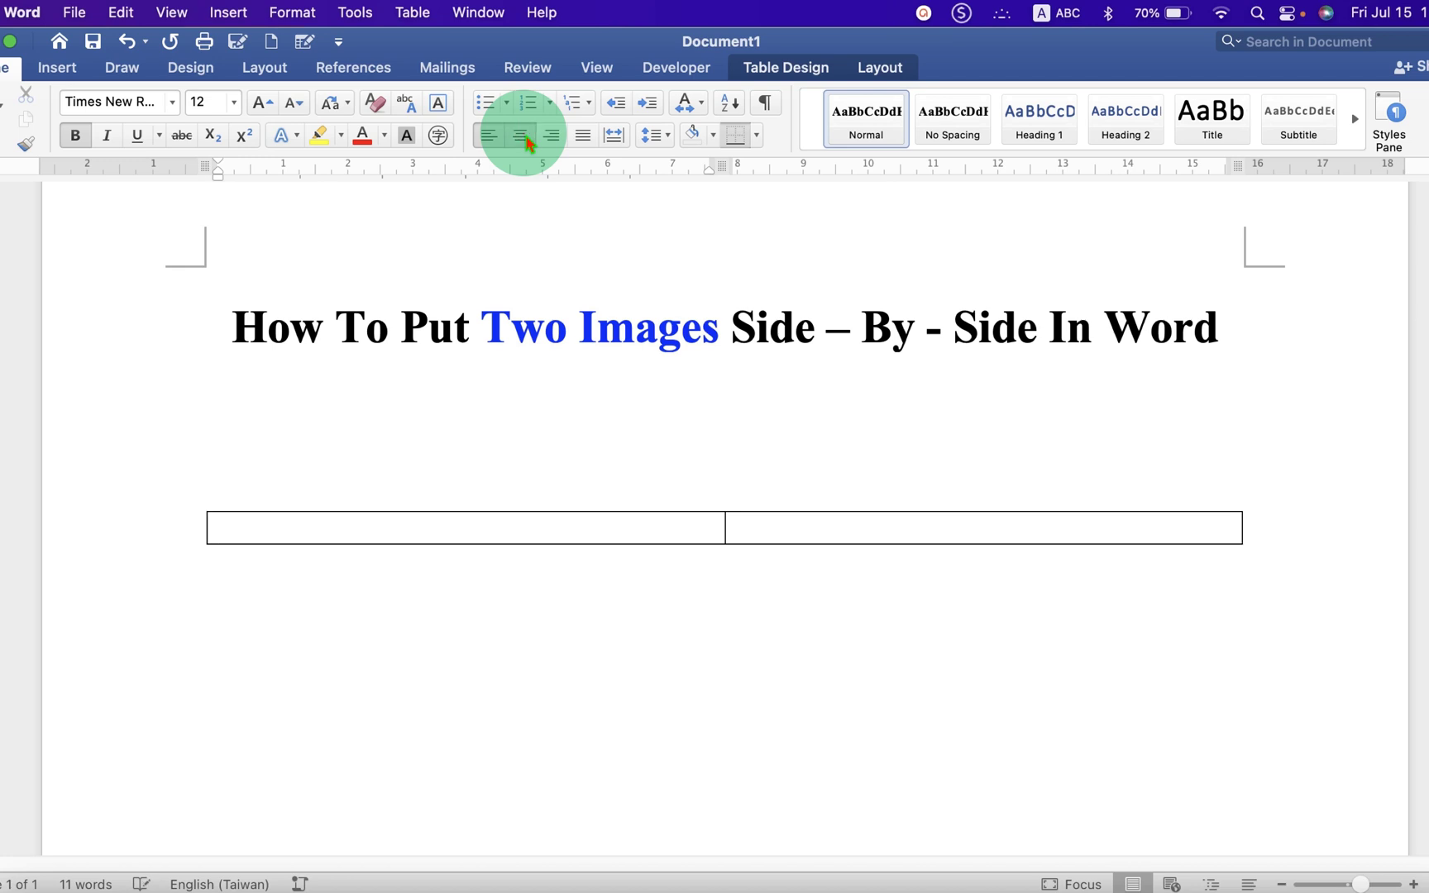
- Centre the left cell and insert the Abhay.png photo from file into it
{"action": "left_click", "coordinate": [523, 136]}
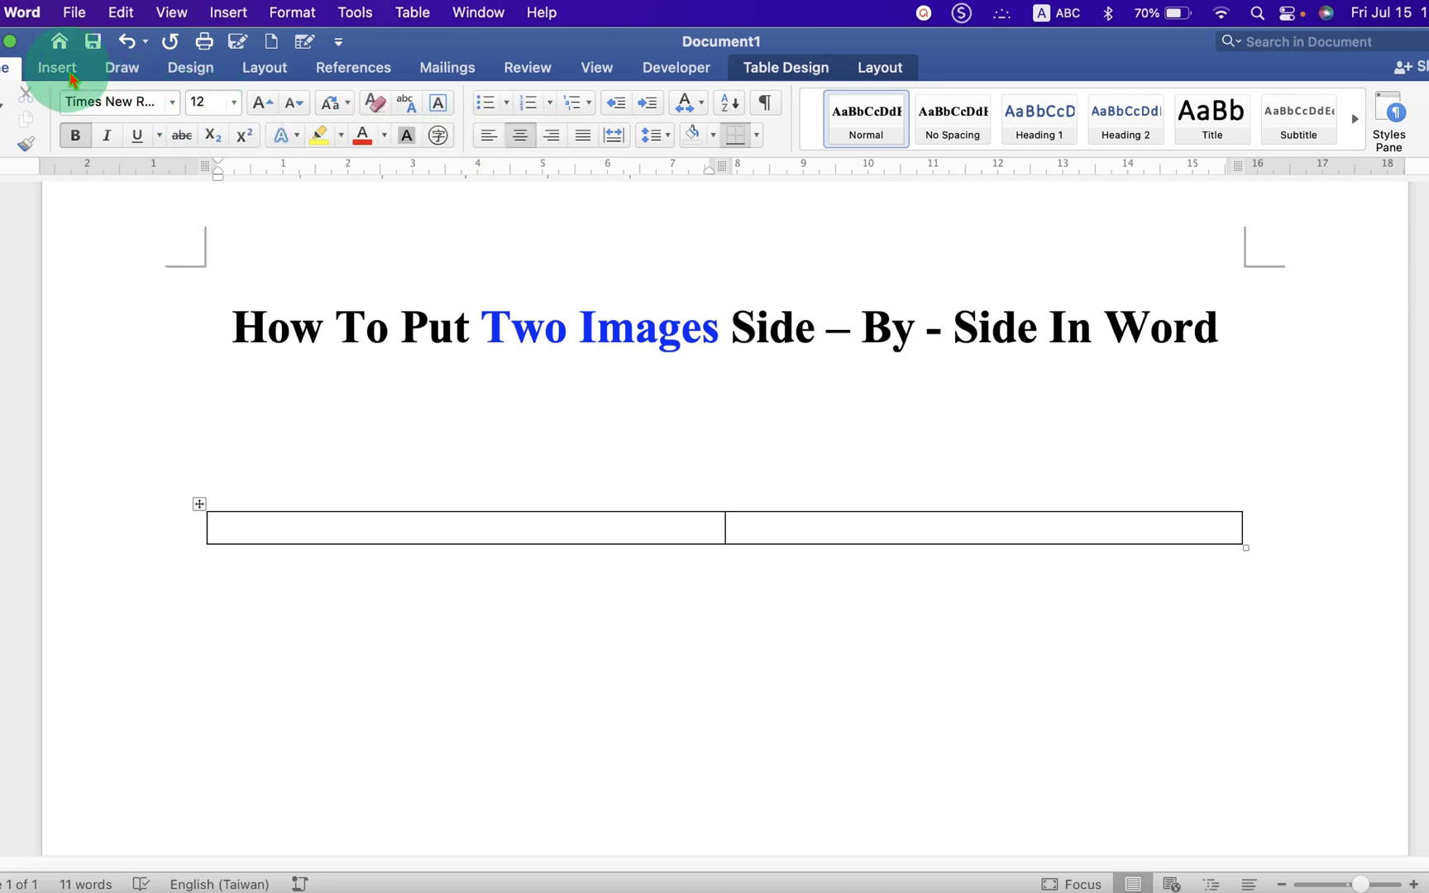
{"action": "left_click", "coordinate": [71, 76]}
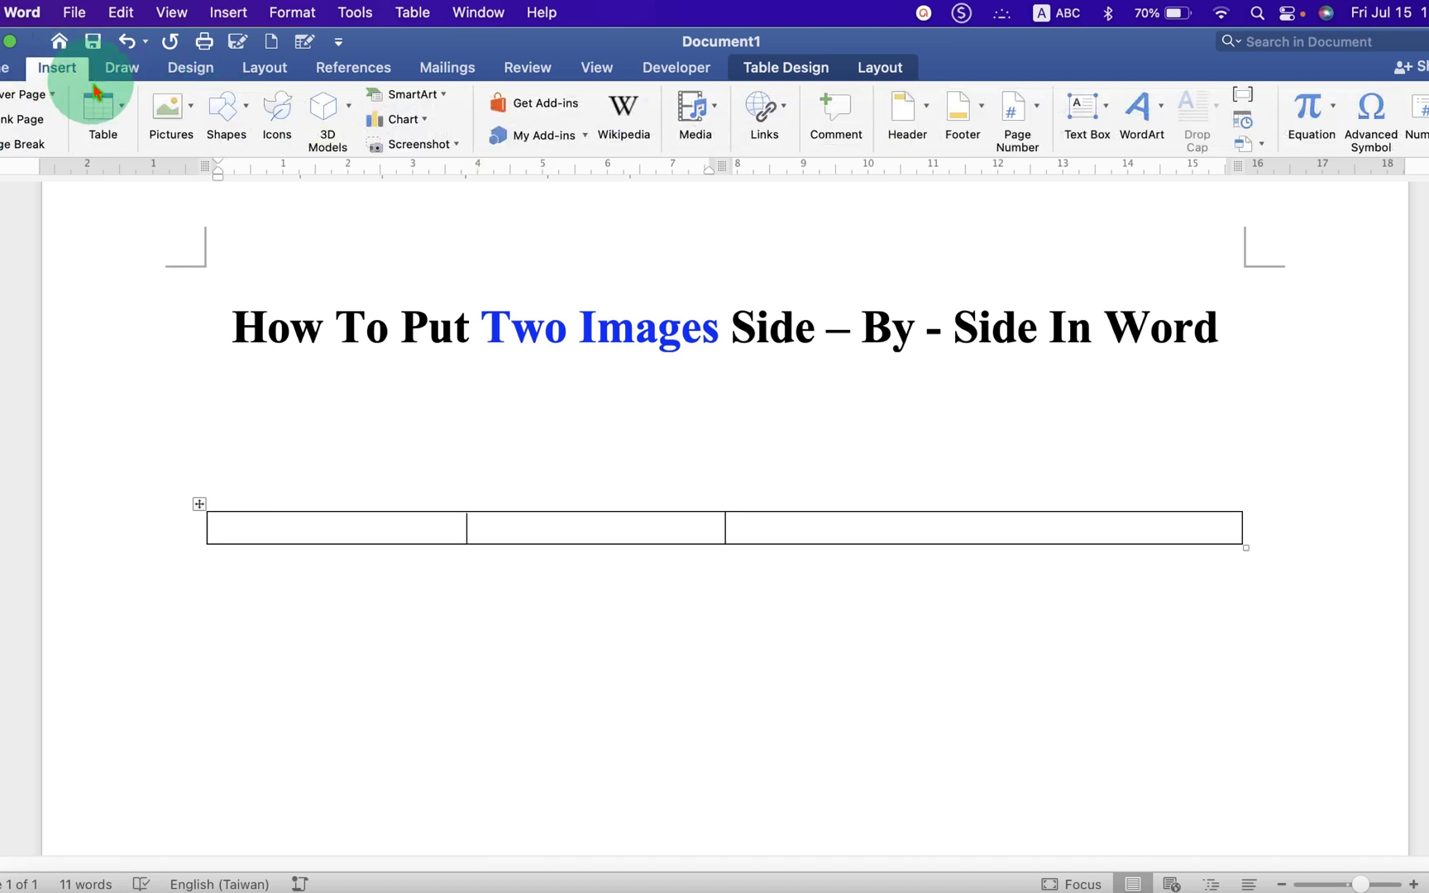
{"action": "left_click", "coordinate": [168, 116]}
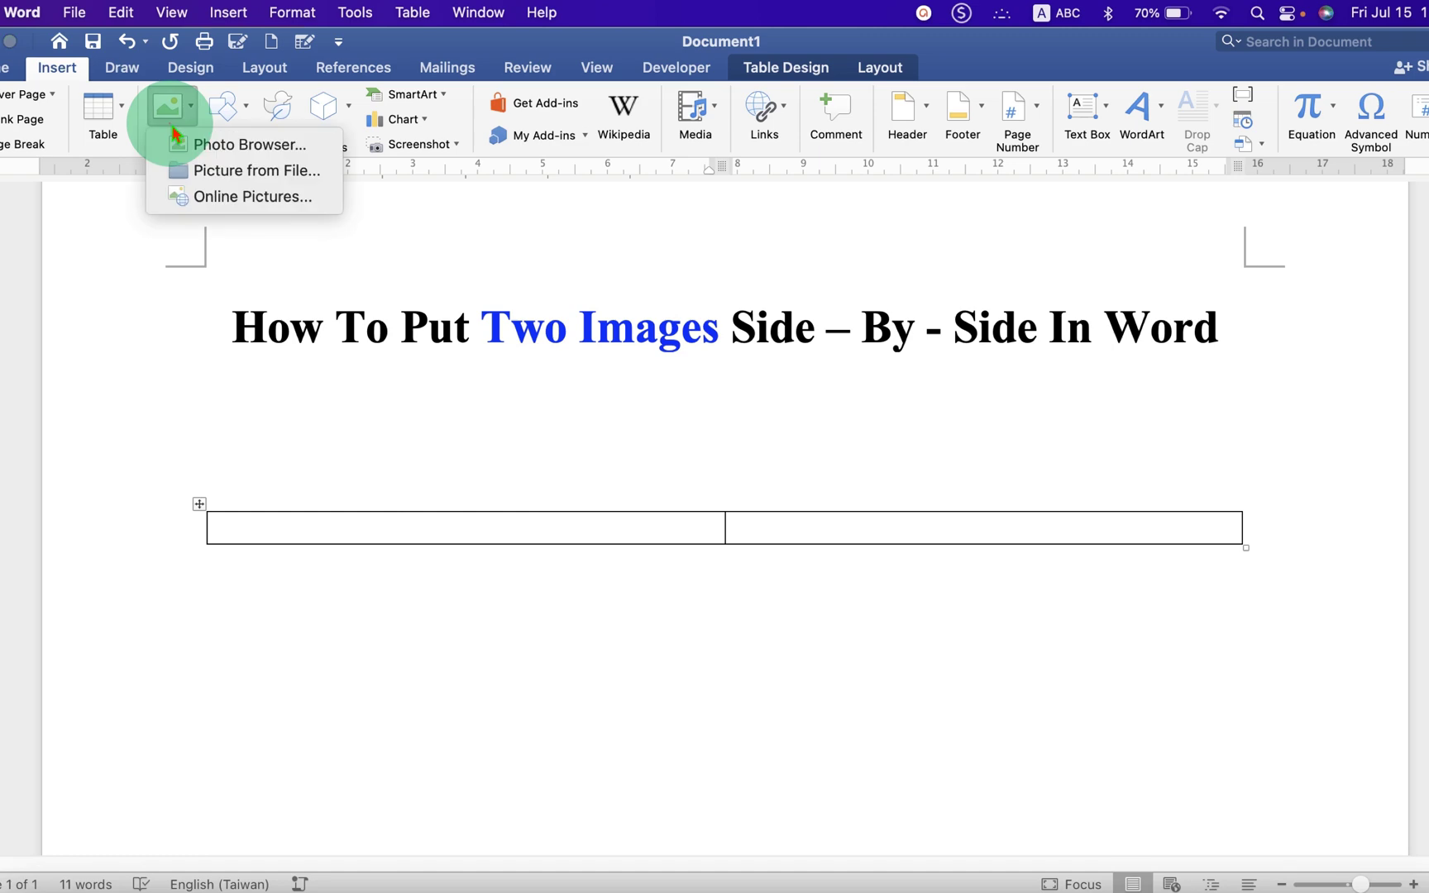
{"action": "left_click", "coordinate": [274, 172]}
{"action": "type", "text": "abhay"}
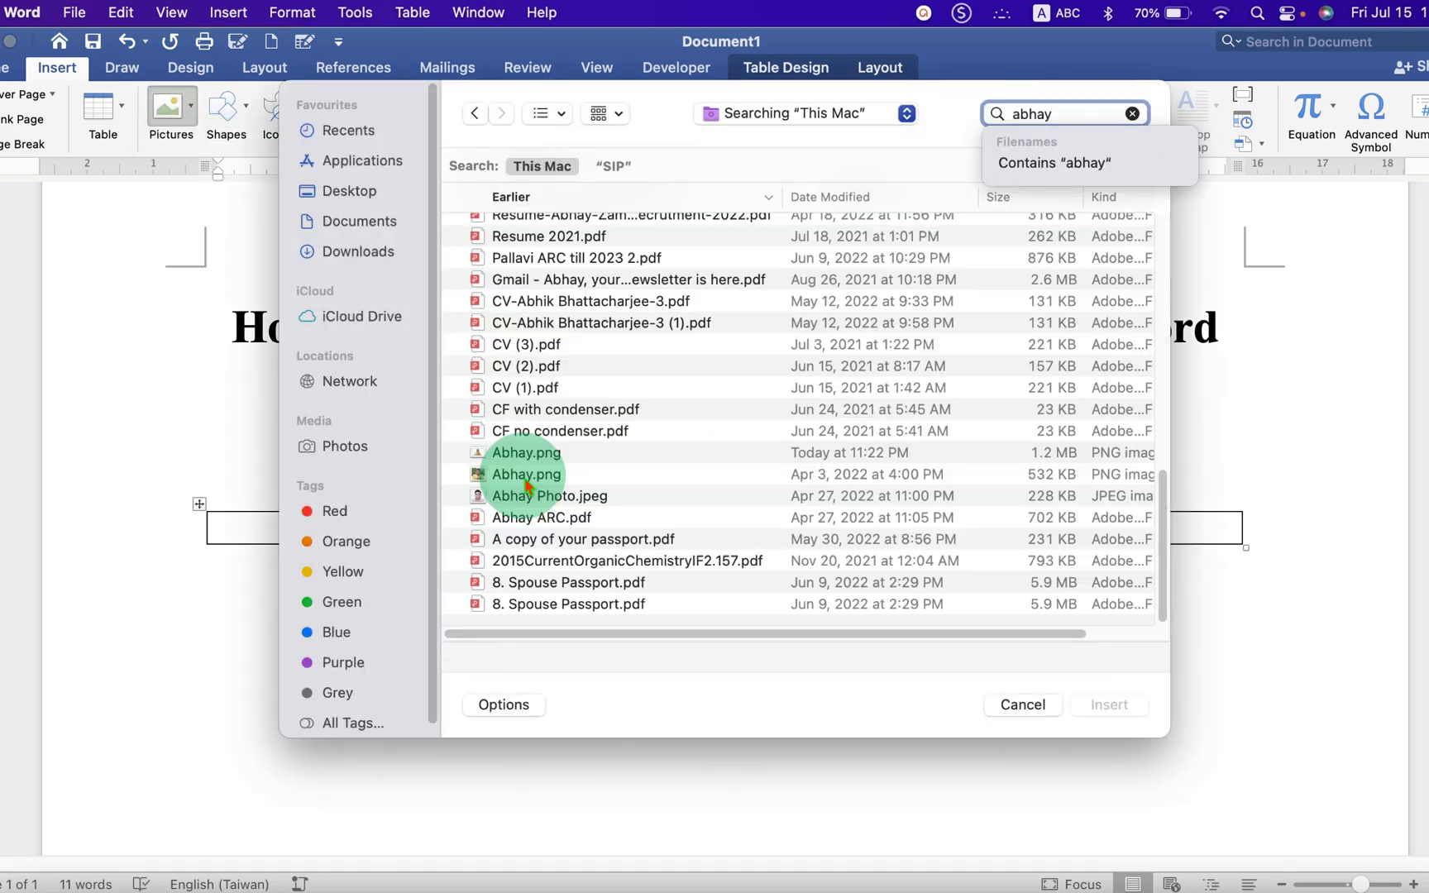
{"action": "left_click", "coordinate": [526, 478]}
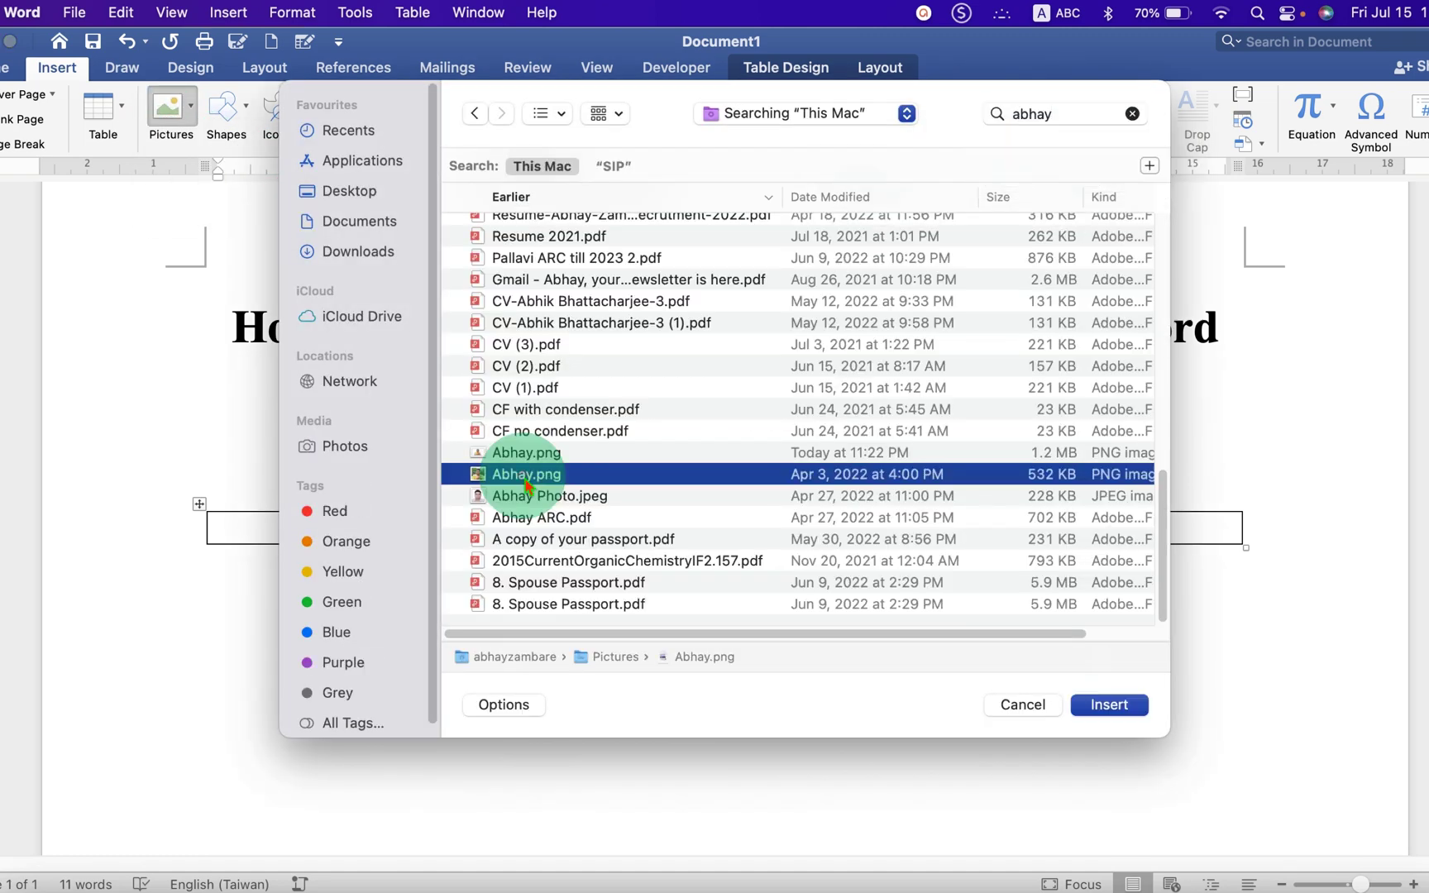
{"action": "left_click", "coordinate": [1133, 708]}
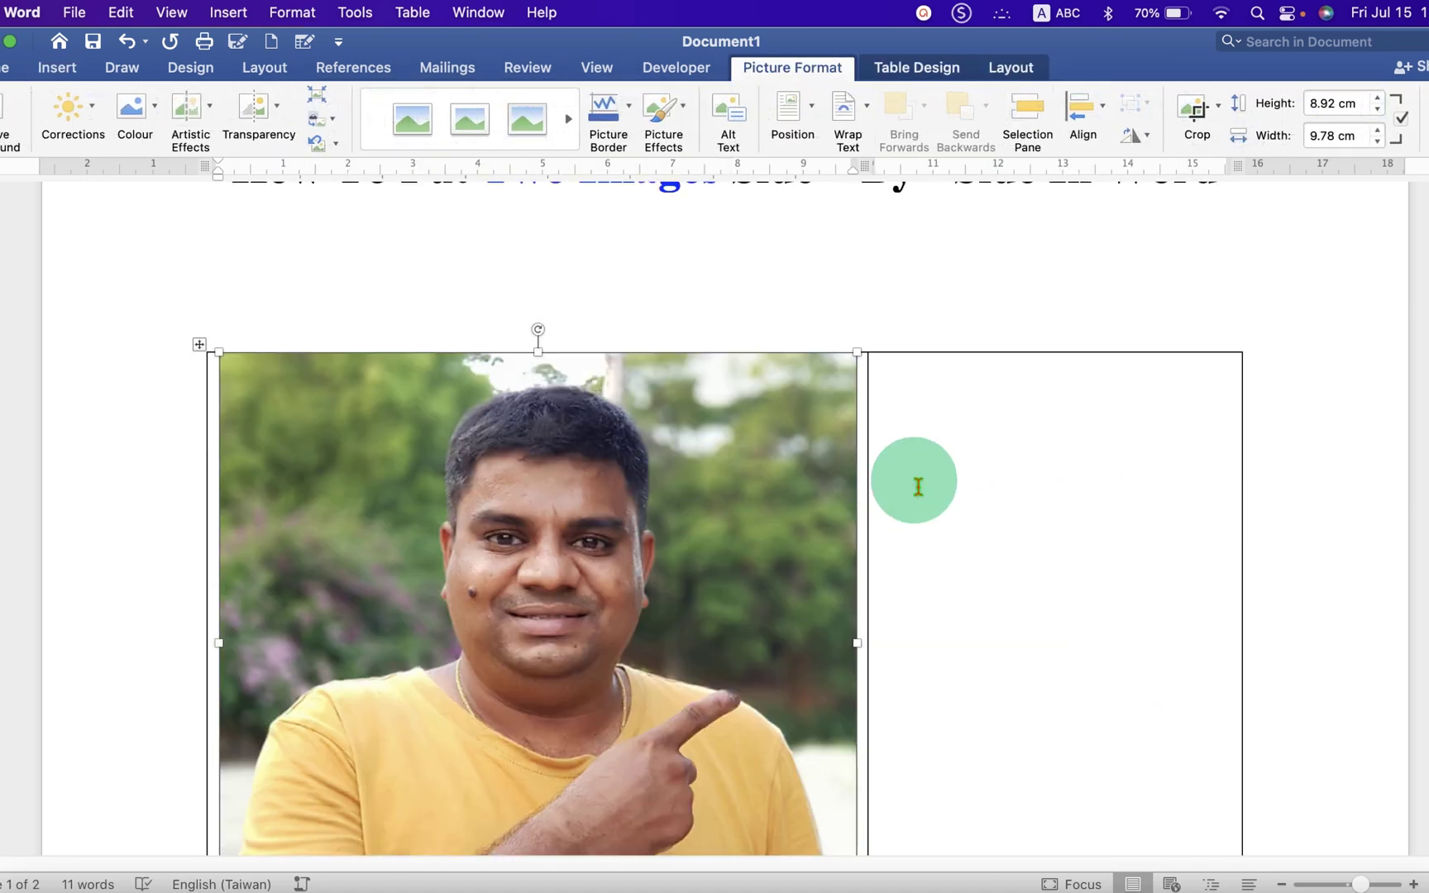
{"action": "scroll", "coordinate": [918, 487], "scroll_direction": "down", "scroll_amount": 3}
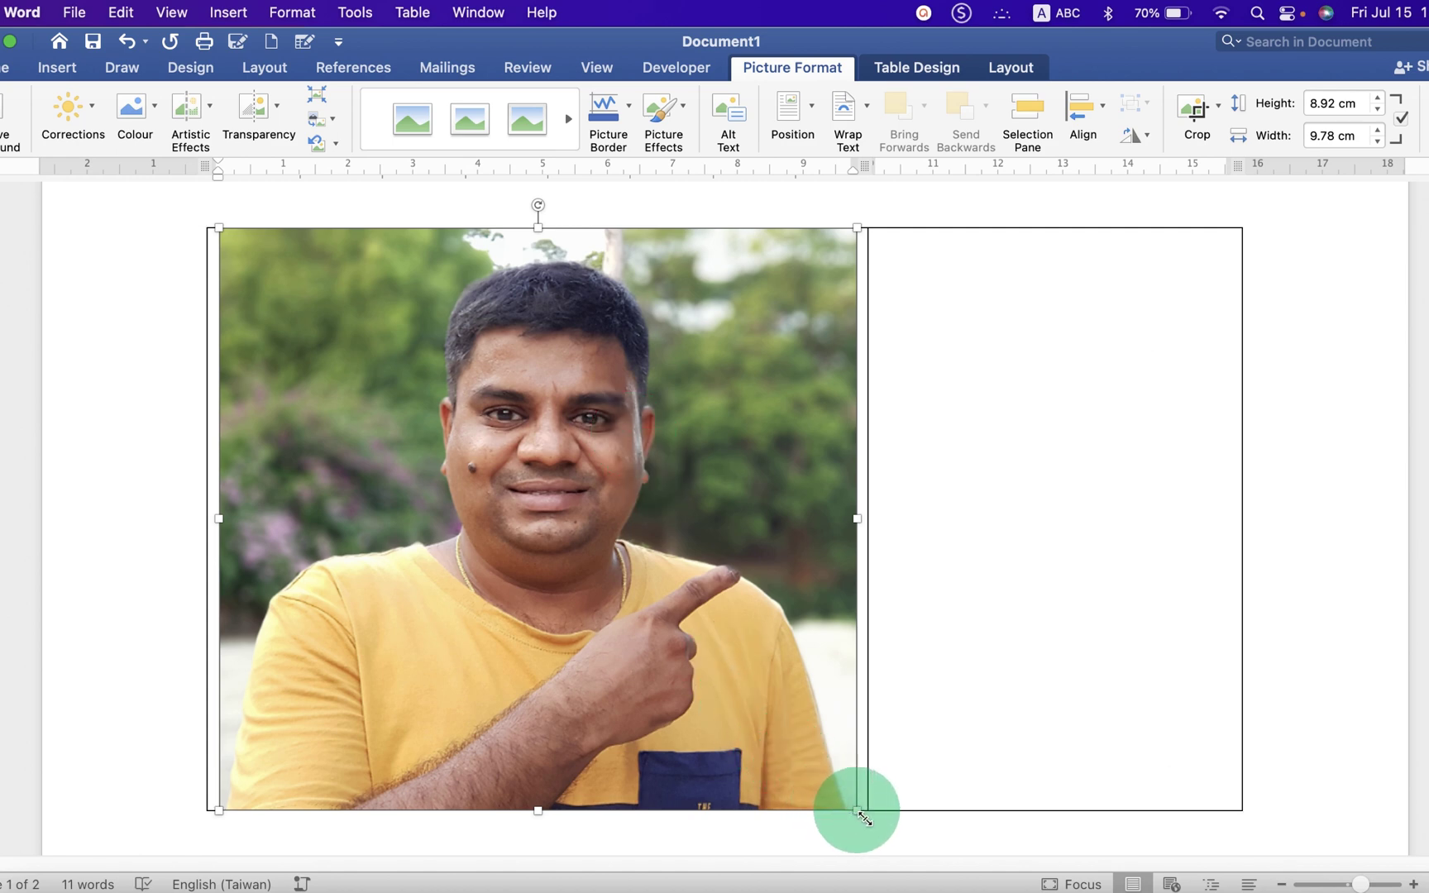
- Resize the left photo to 4 cm high (4.38 cm wide), keeping its proportions
{"action": "left_click_drag", "start_coordinate": [861, 815], "coordinate": [569, 495]}
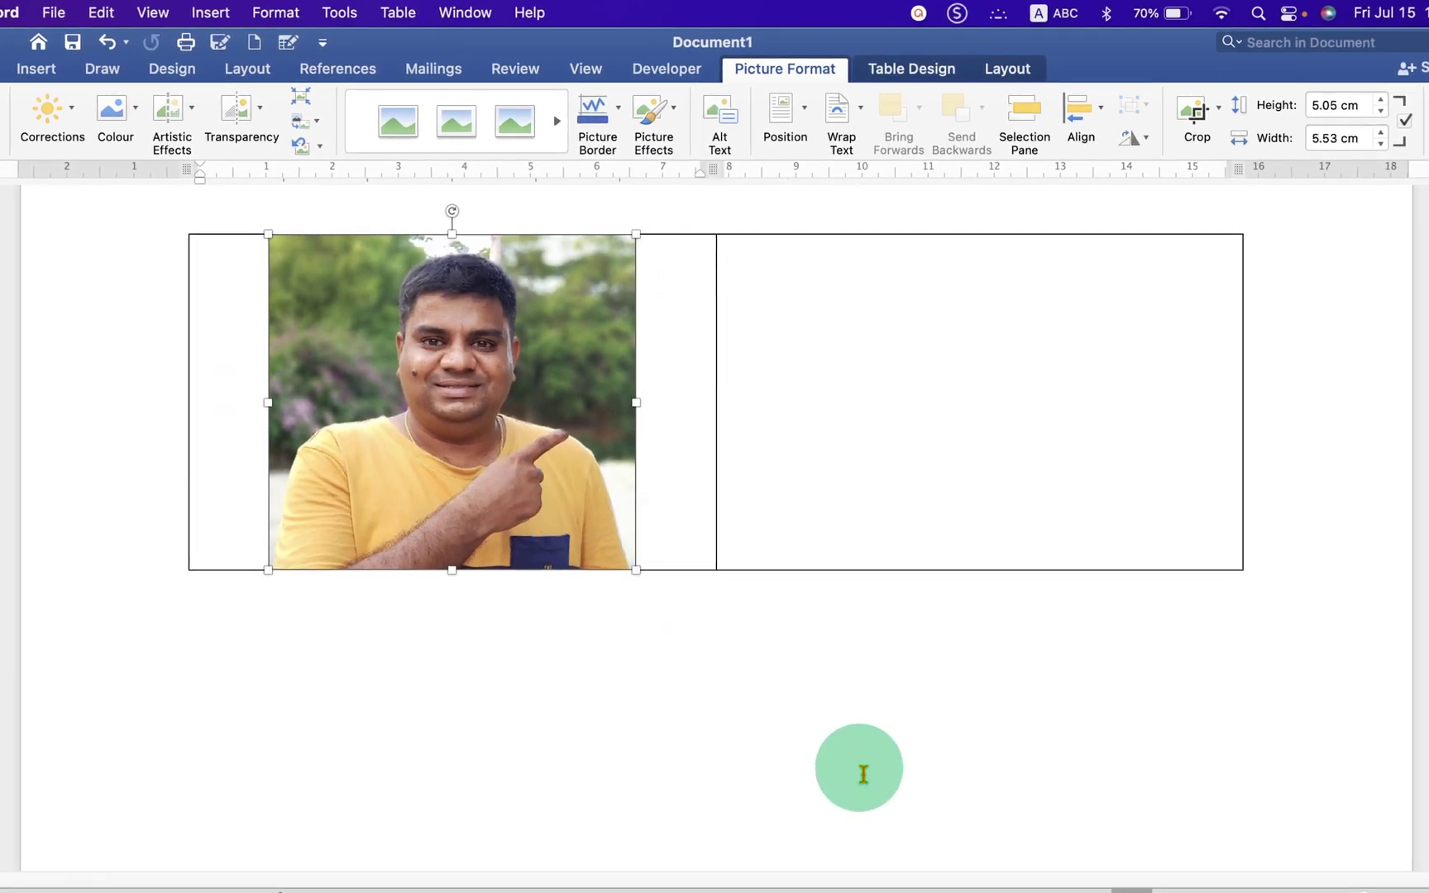
{"action": "scroll", "coordinate": [861, 770], "scroll_direction": "up", "scroll_amount": 5}
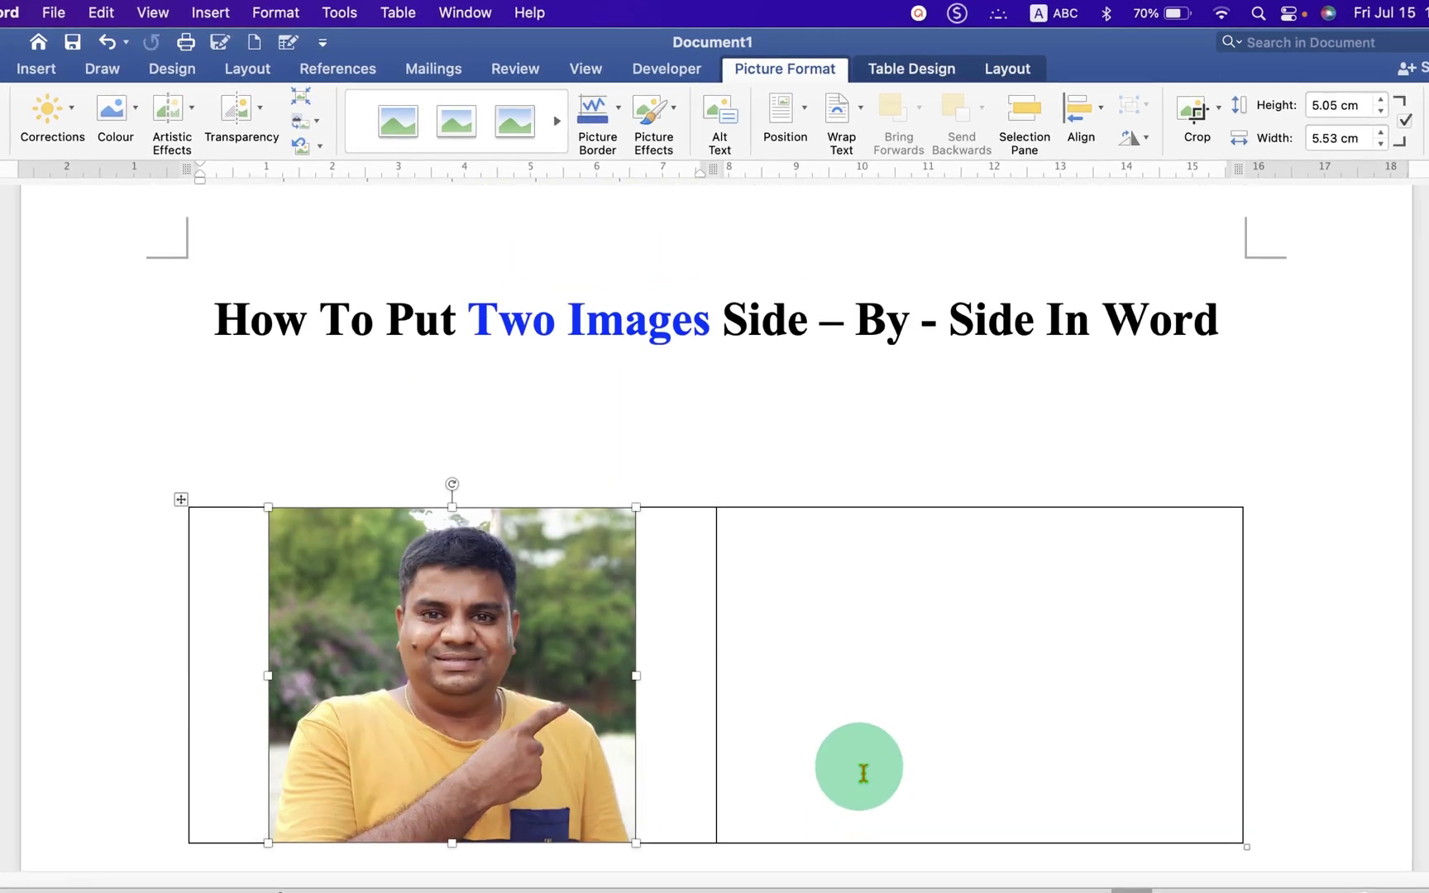
{"action": "scroll", "coordinate": [835, 766], "scroll_direction": "down", "scroll_amount": 1}
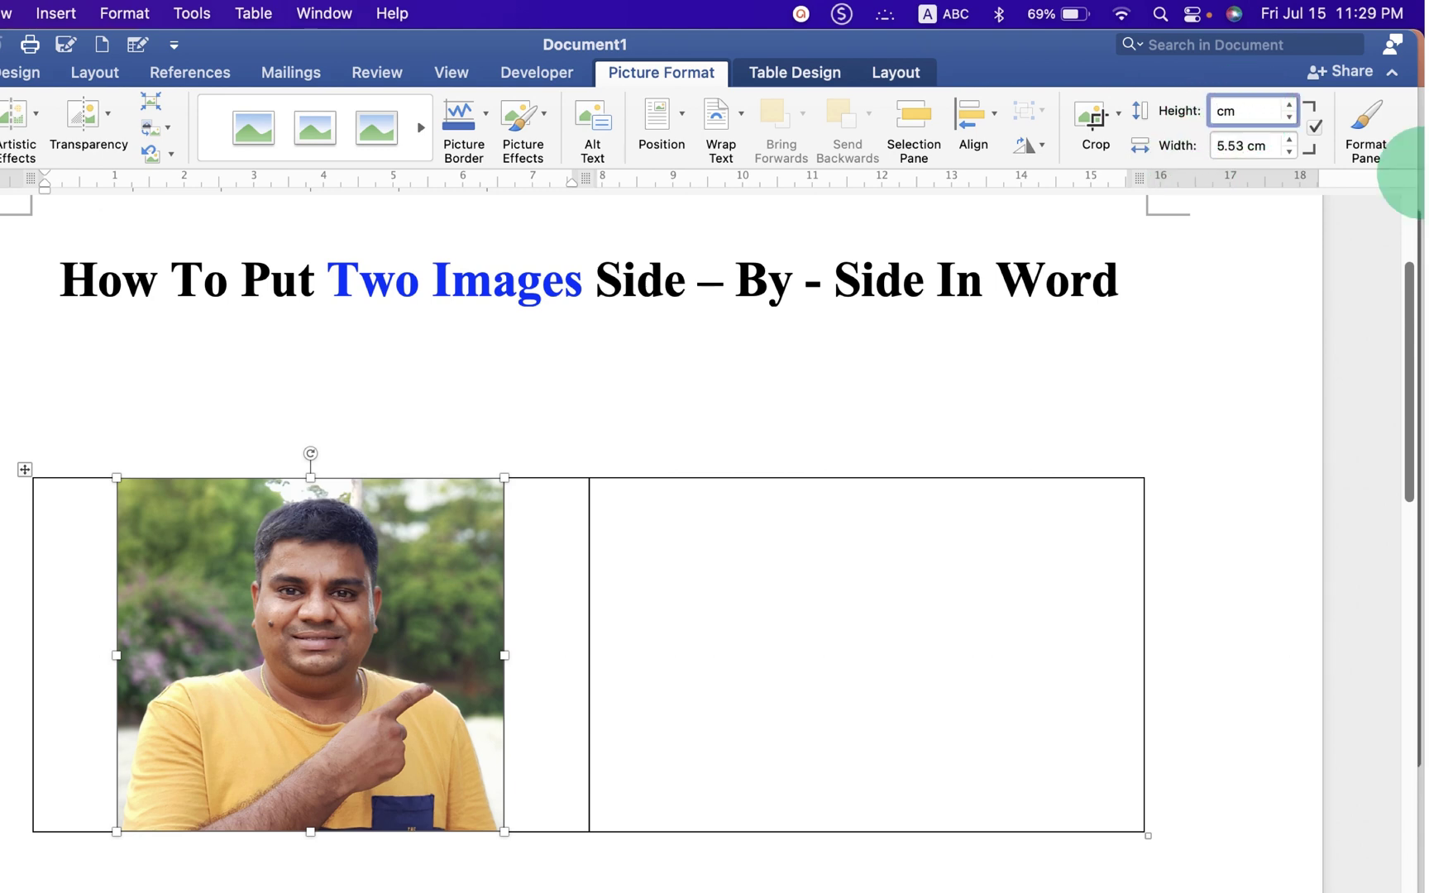
{"action": "type", "text": "4"}
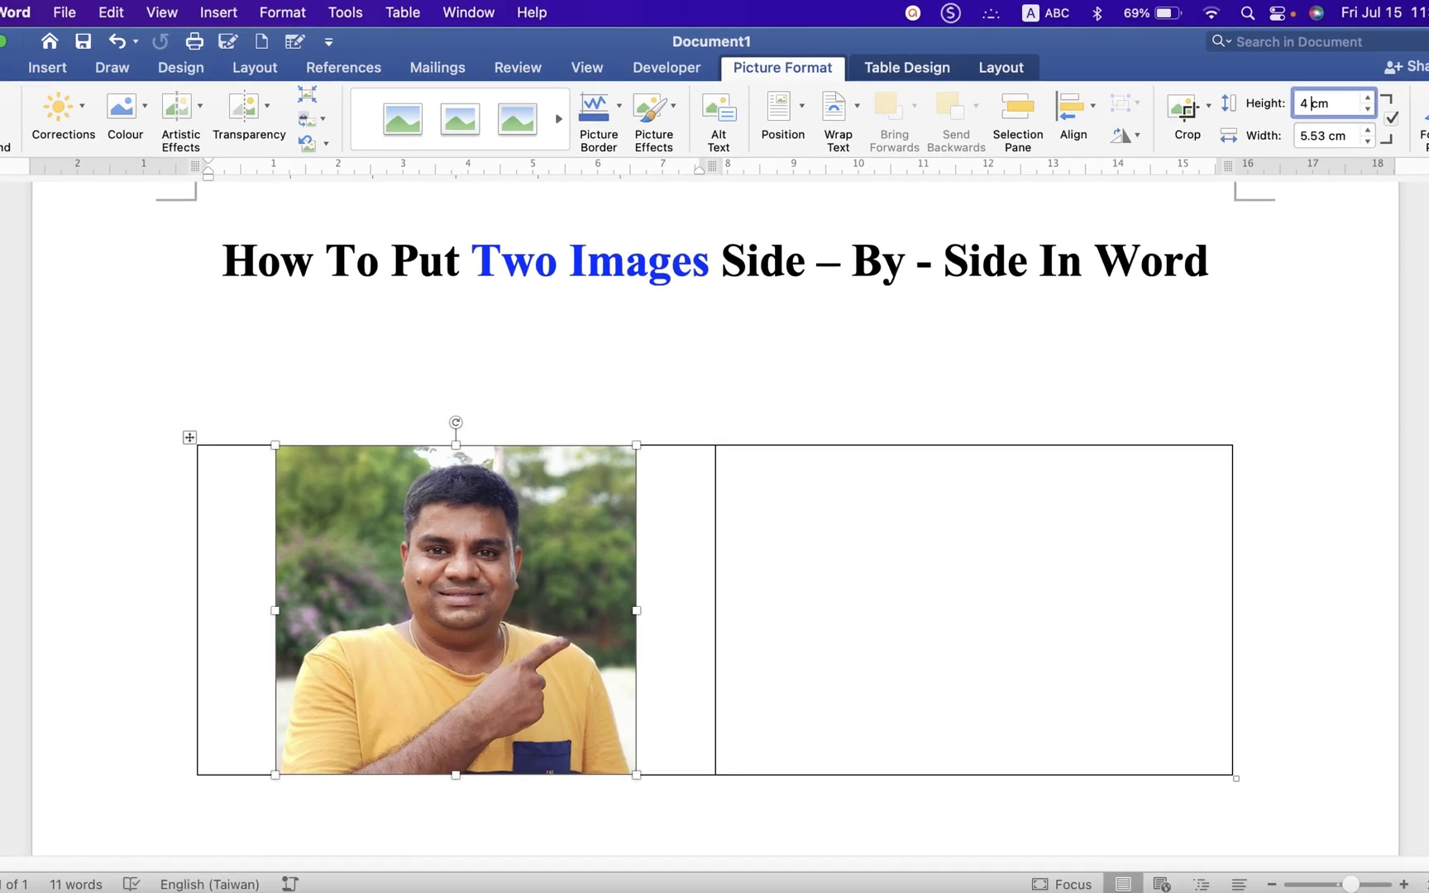
{"action": "key", "text": "Return"}
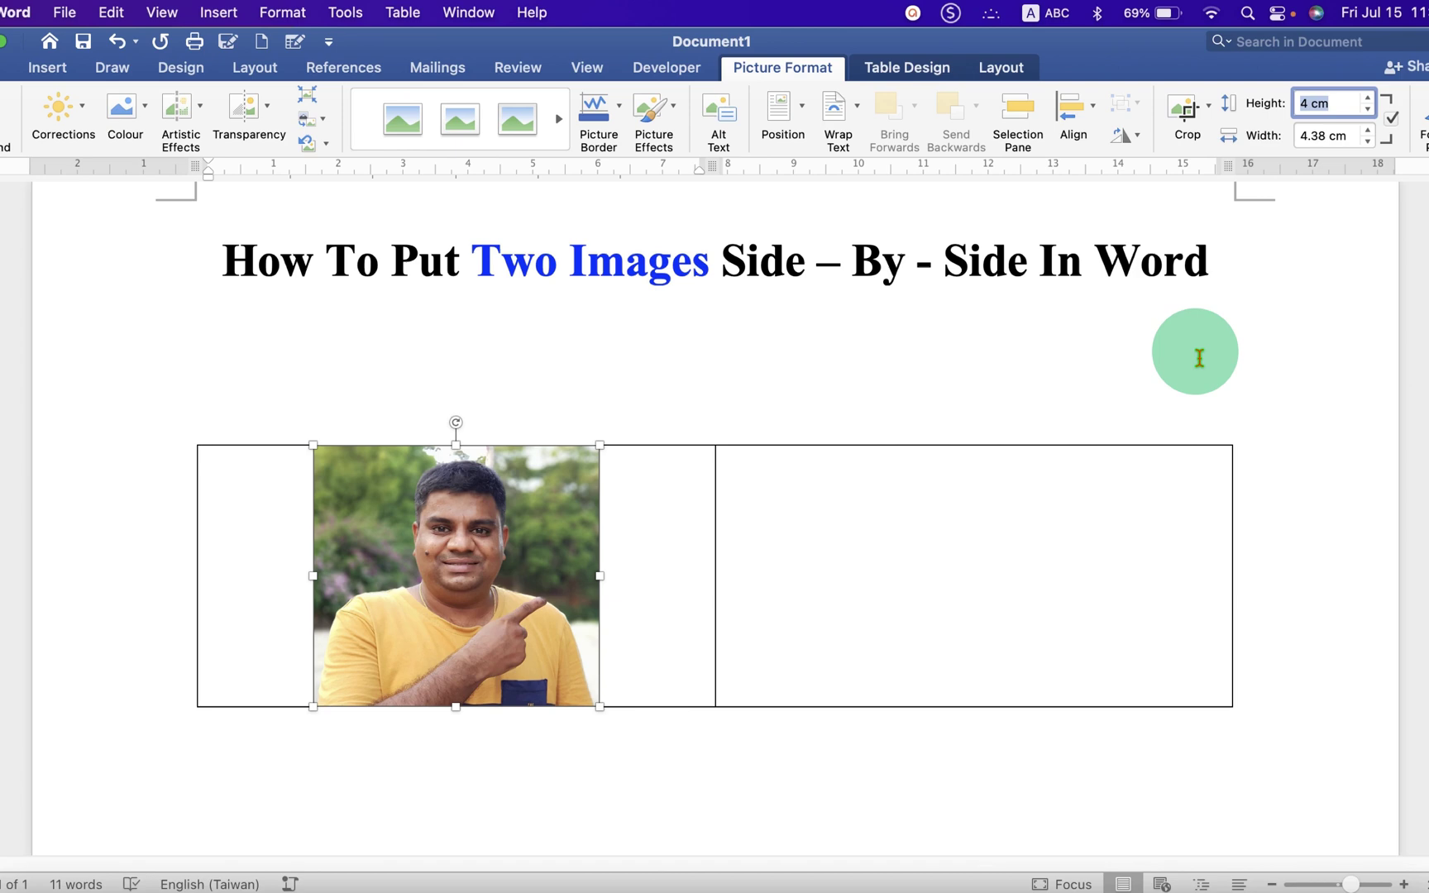
- Insert Abhay.png from file into the right cell and shrink it to match the left photo
{"action": "left_click", "coordinate": [538, 776]}
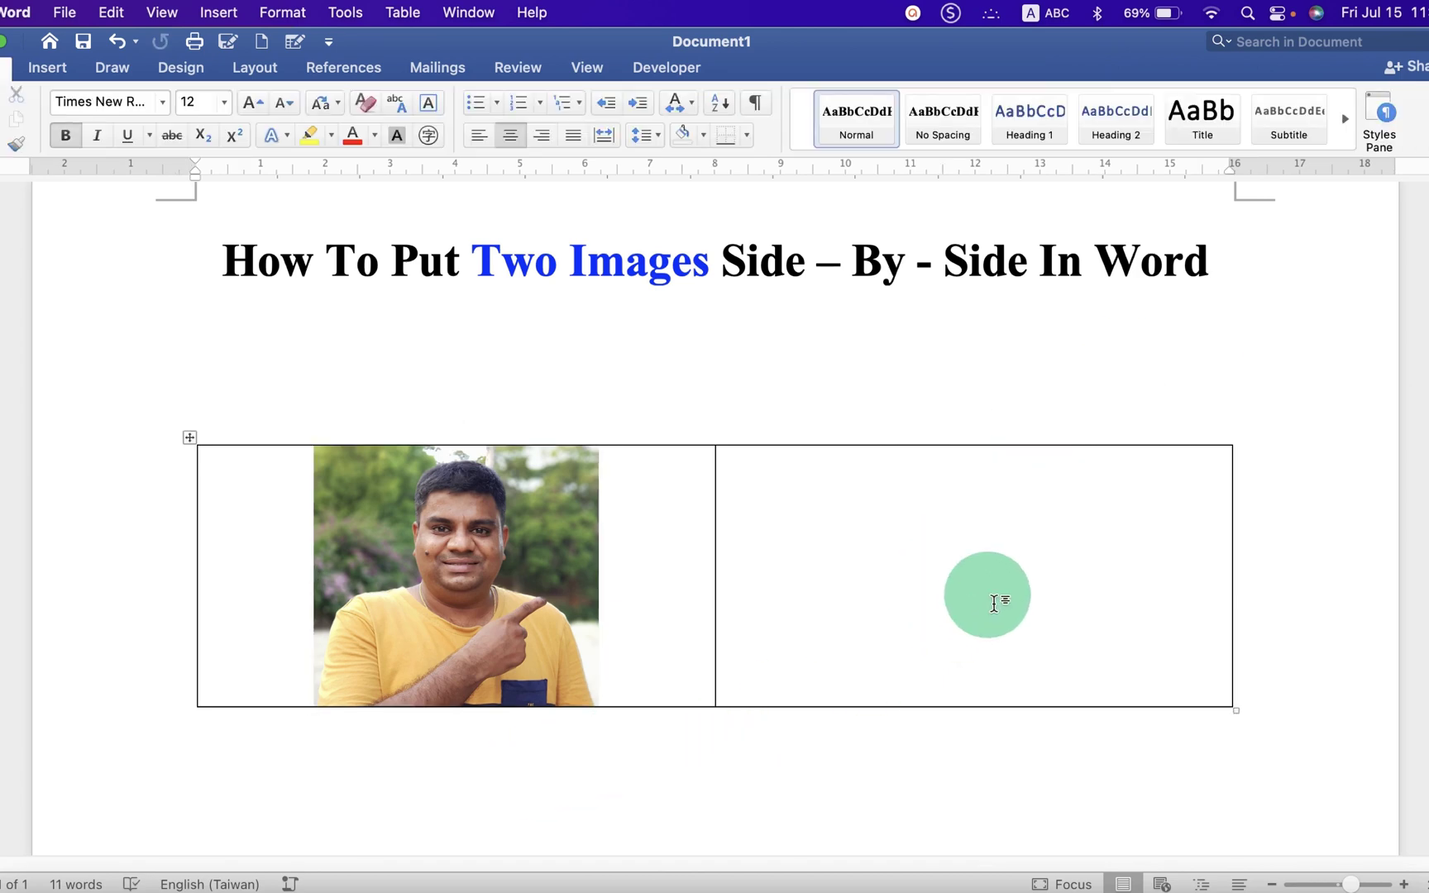
{"action": "left_click", "coordinate": [995, 603]}
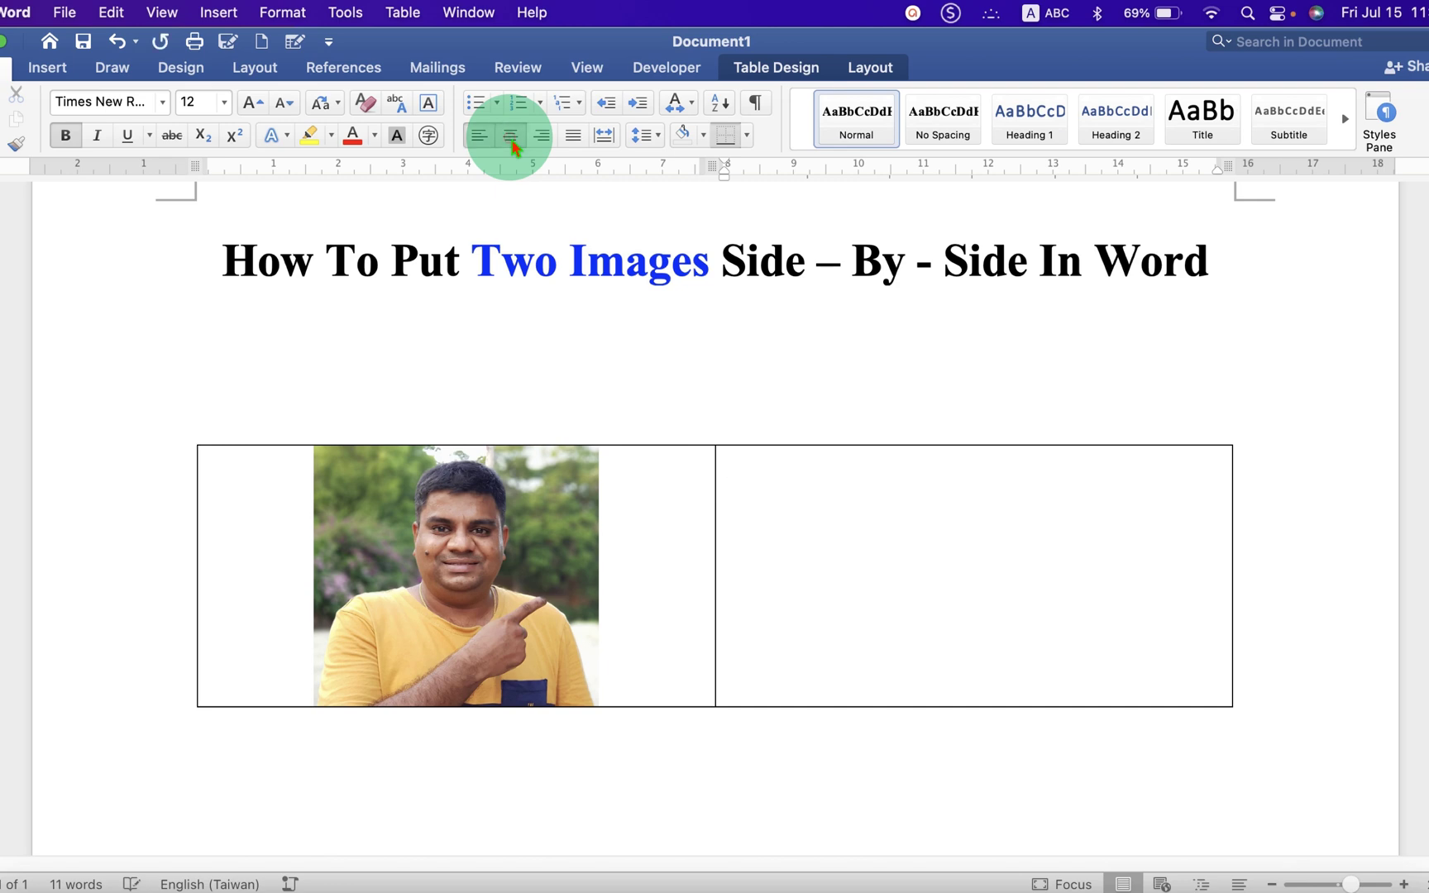
{"action": "left_click", "coordinate": [48, 67]}
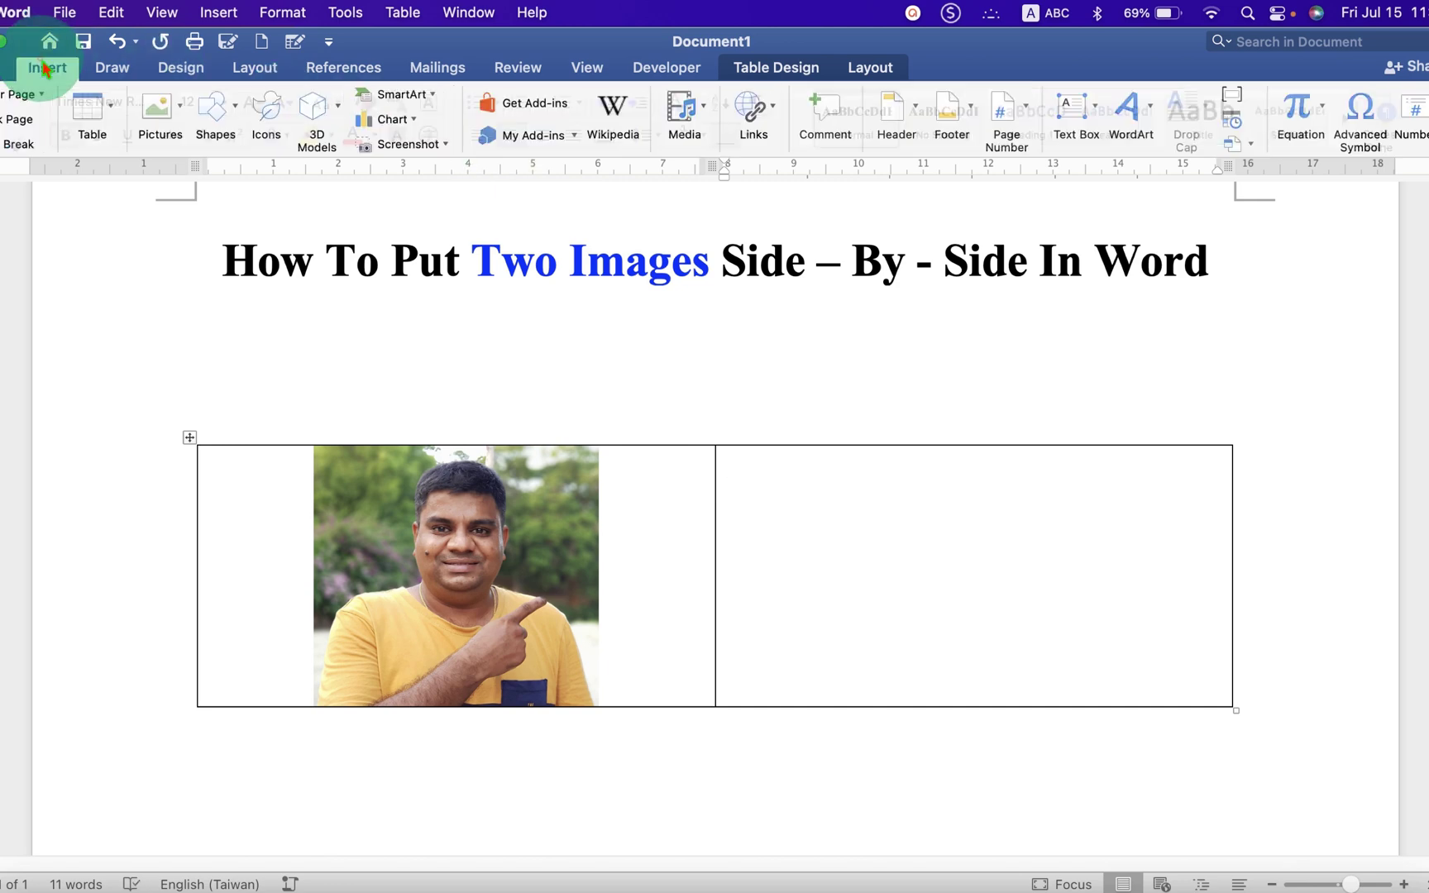
{"action": "left_click", "coordinate": [160, 119]}
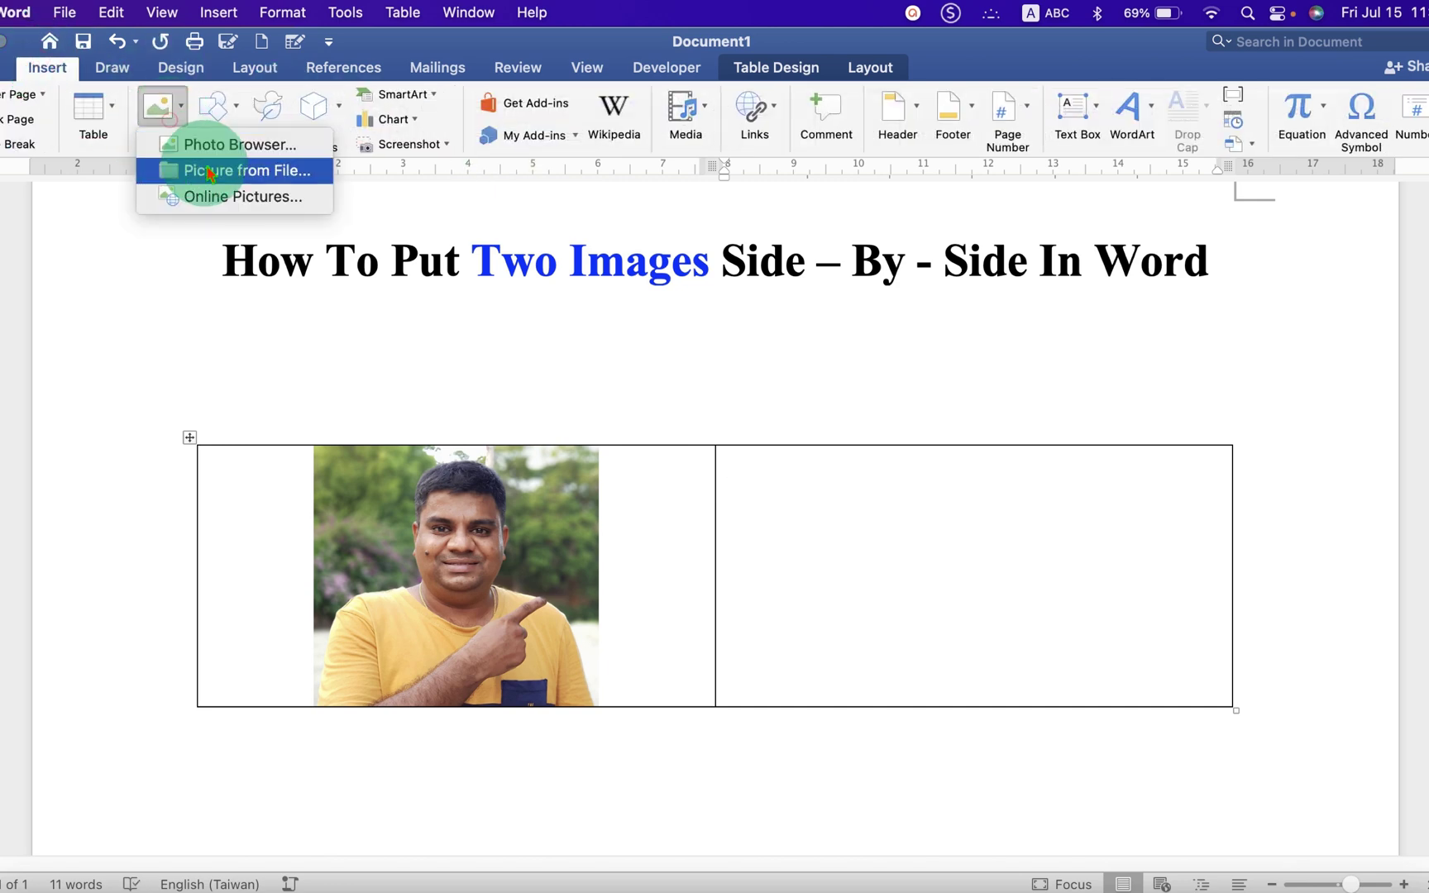
{"action": "left_click", "coordinate": [174, 170]}
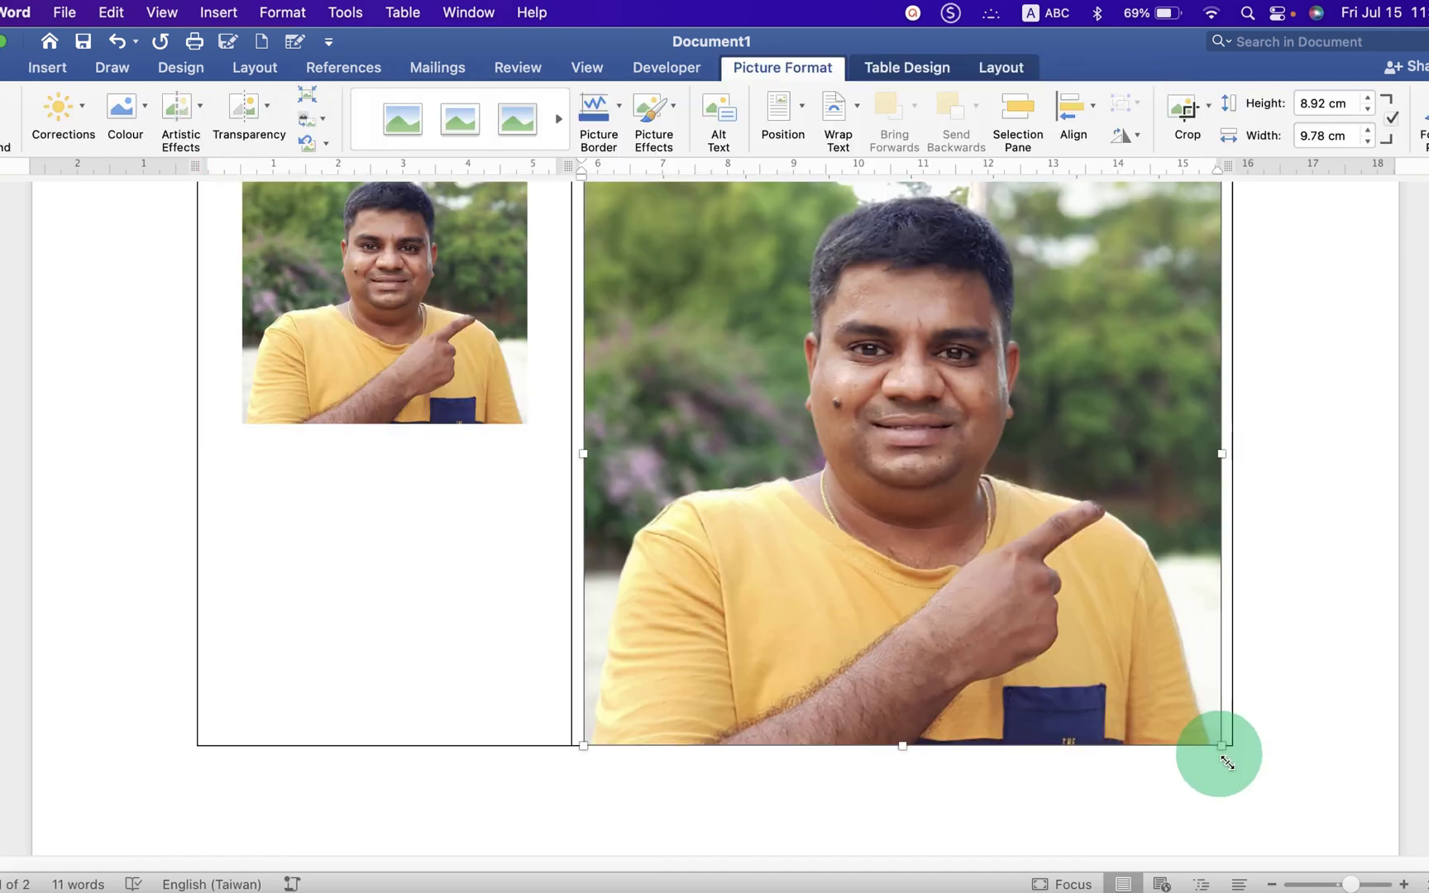
{"action": "left_click_drag", "start_coordinate": [1222, 747], "coordinate": [842, 294]}
{"action": "left_click", "coordinate": [1021, 779]}
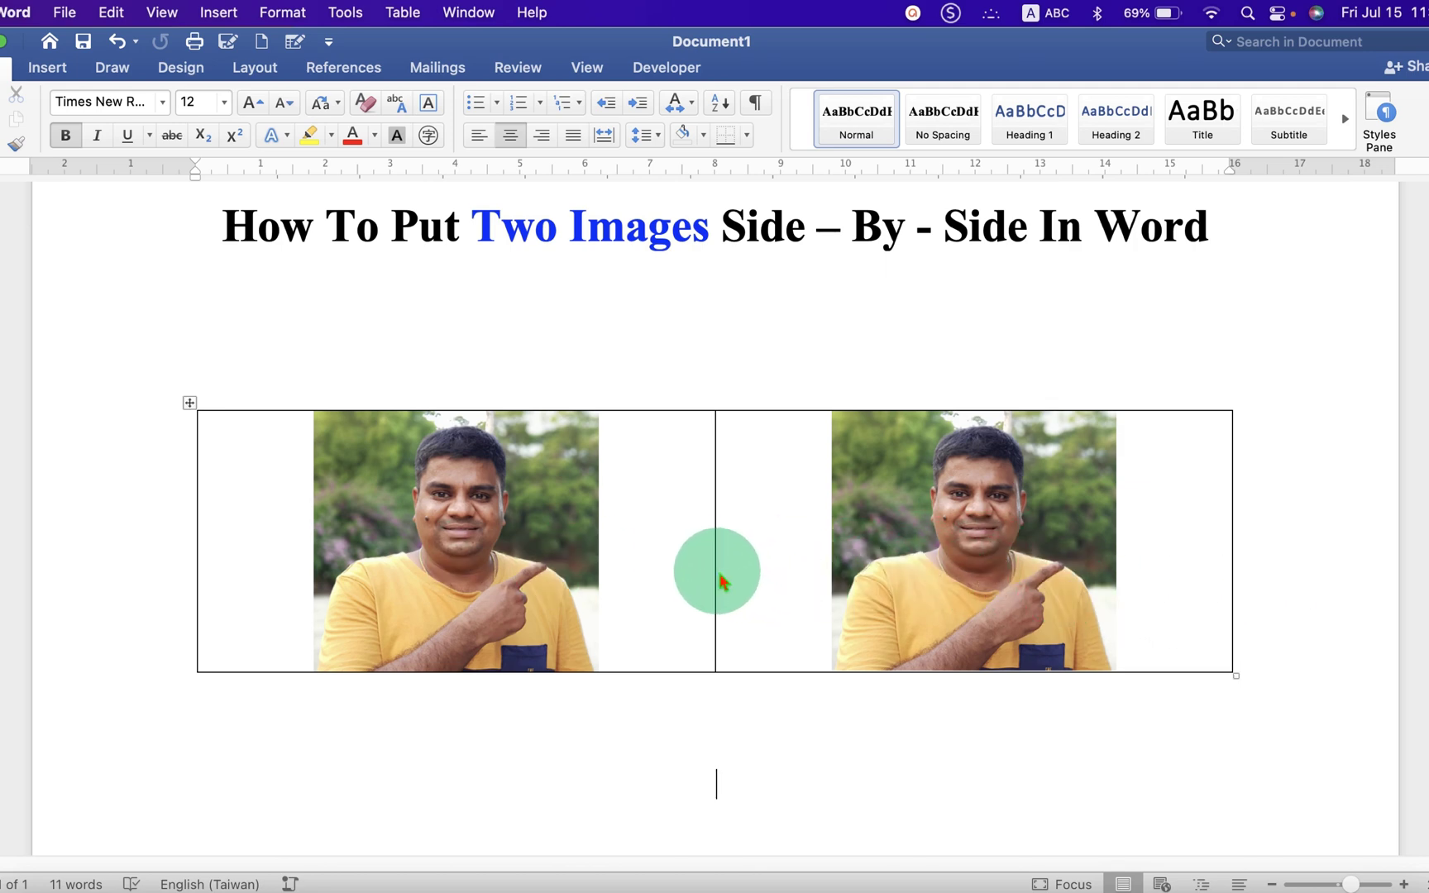
- Narrow the table's columns to hug the photos and centre the table under the title
{"action": "left_click_drag", "start_coordinate": [723, 579], "coordinate": [515, 583]}
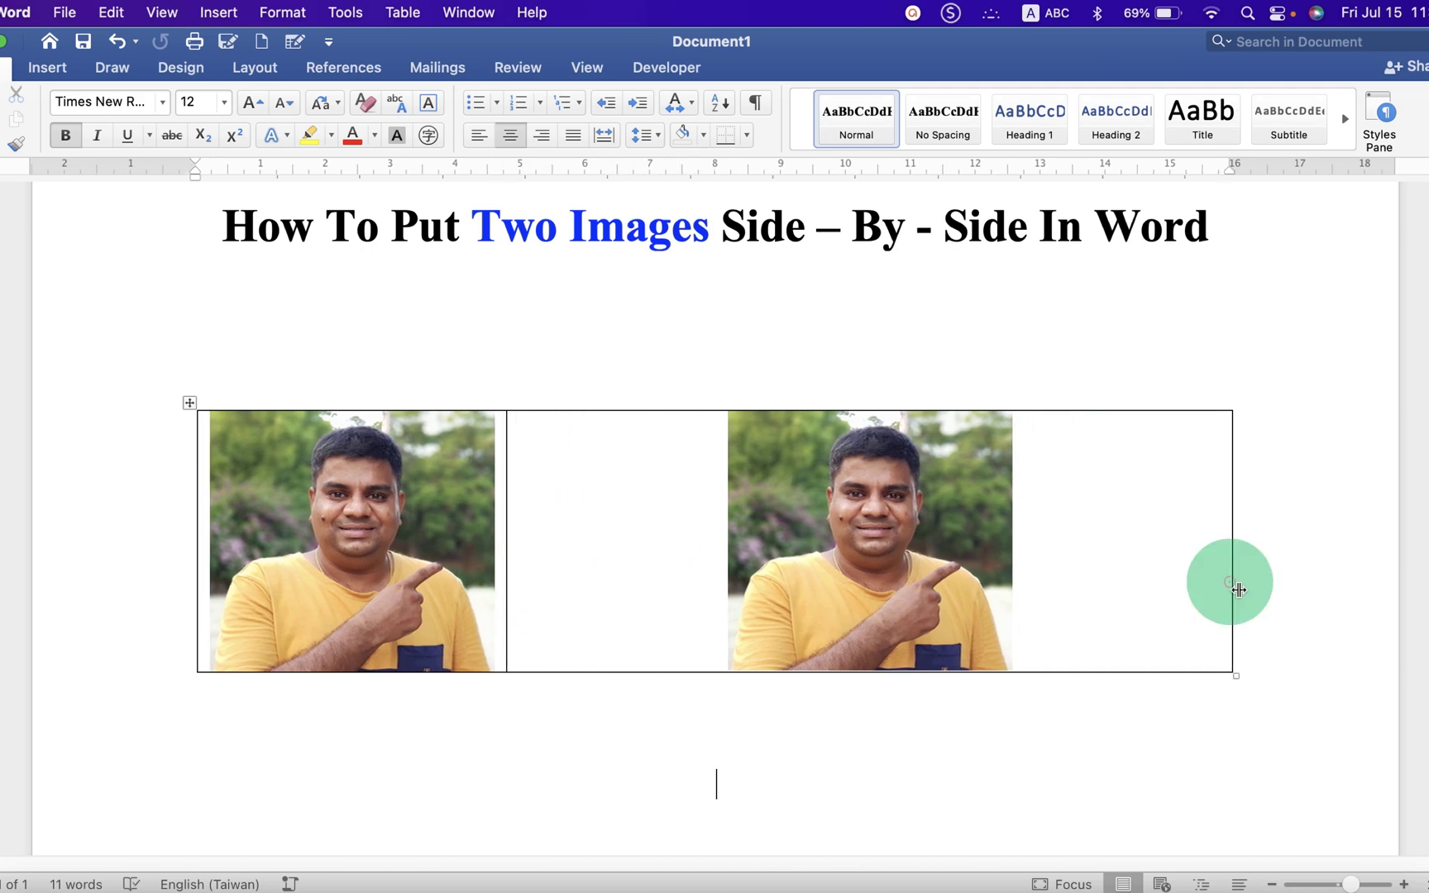
{"action": "left_click_drag", "start_coordinate": [1238, 589], "coordinate": [825, 593]}
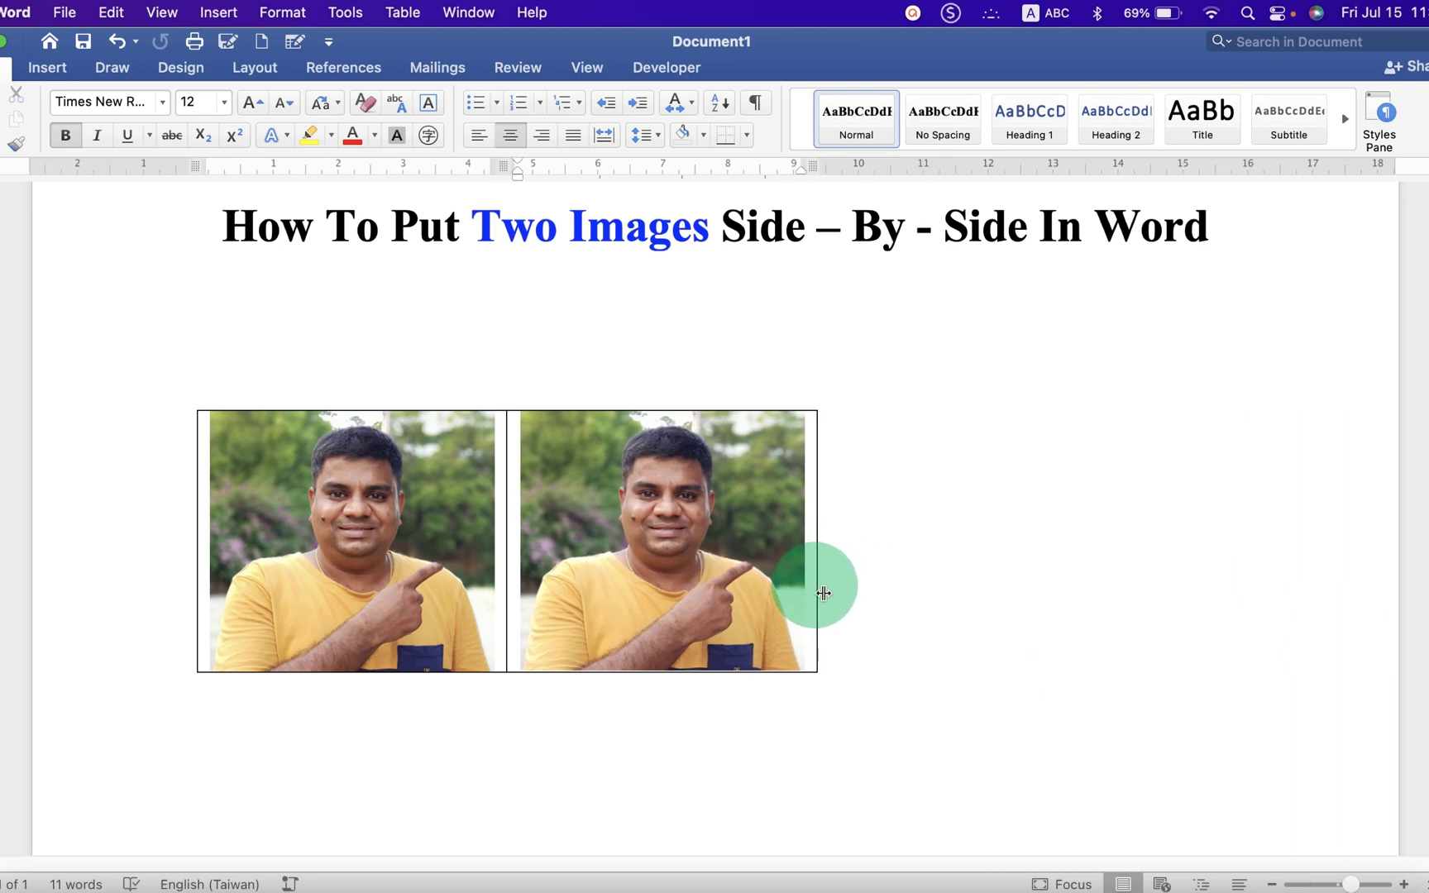
{"action": "left_click", "coordinate": [190, 405]}
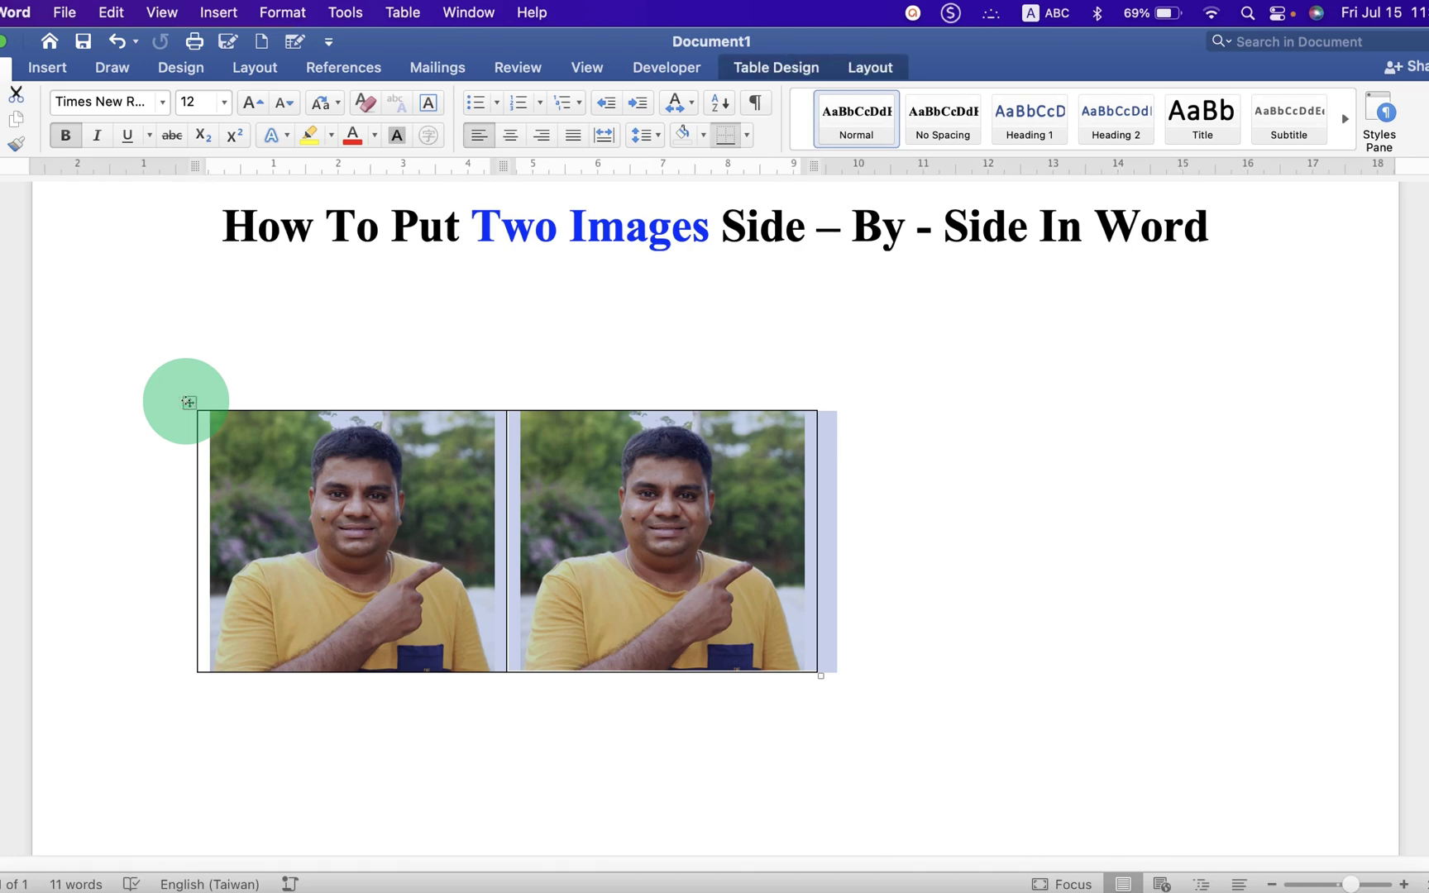
{"action": "left_click", "coordinate": [512, 136]}
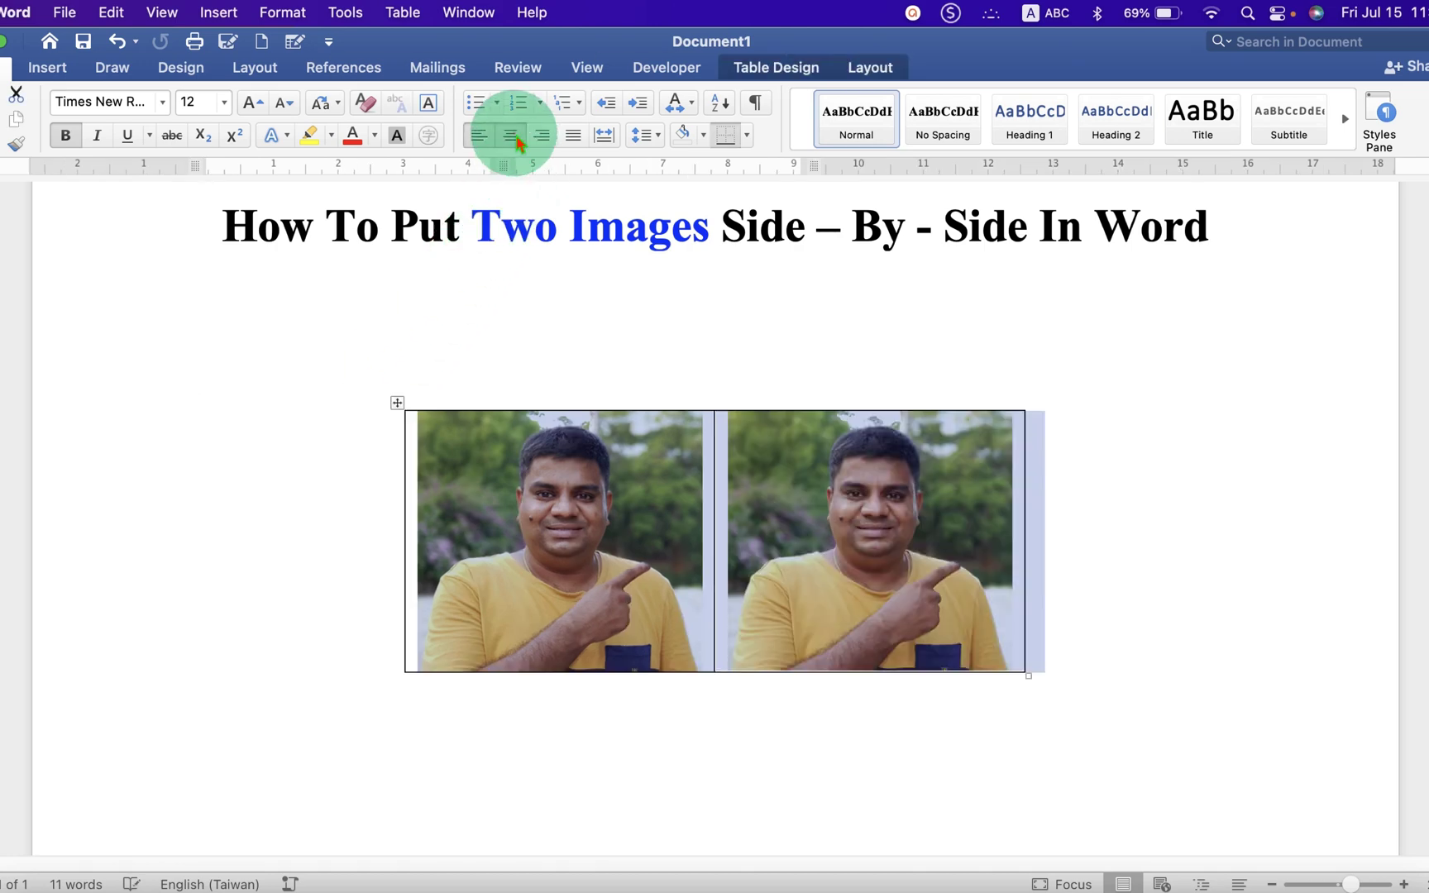
{"action": "left_click", "coordinate": [817, 749]}
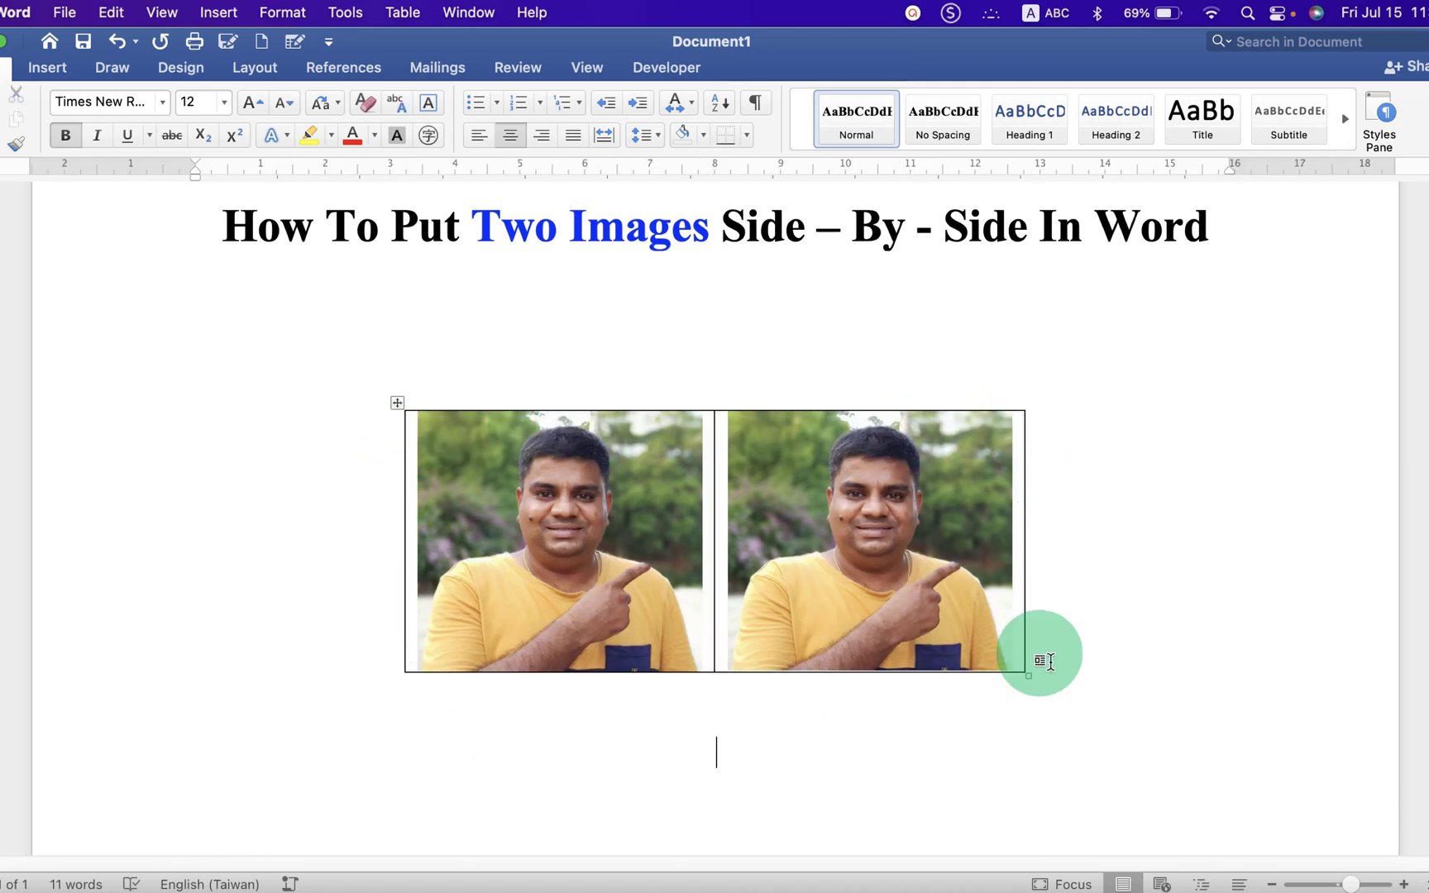
- Set the two-photo table's borders to None in Borders and Shading
{"action": "left_click", "coordinate": [398, 403]}
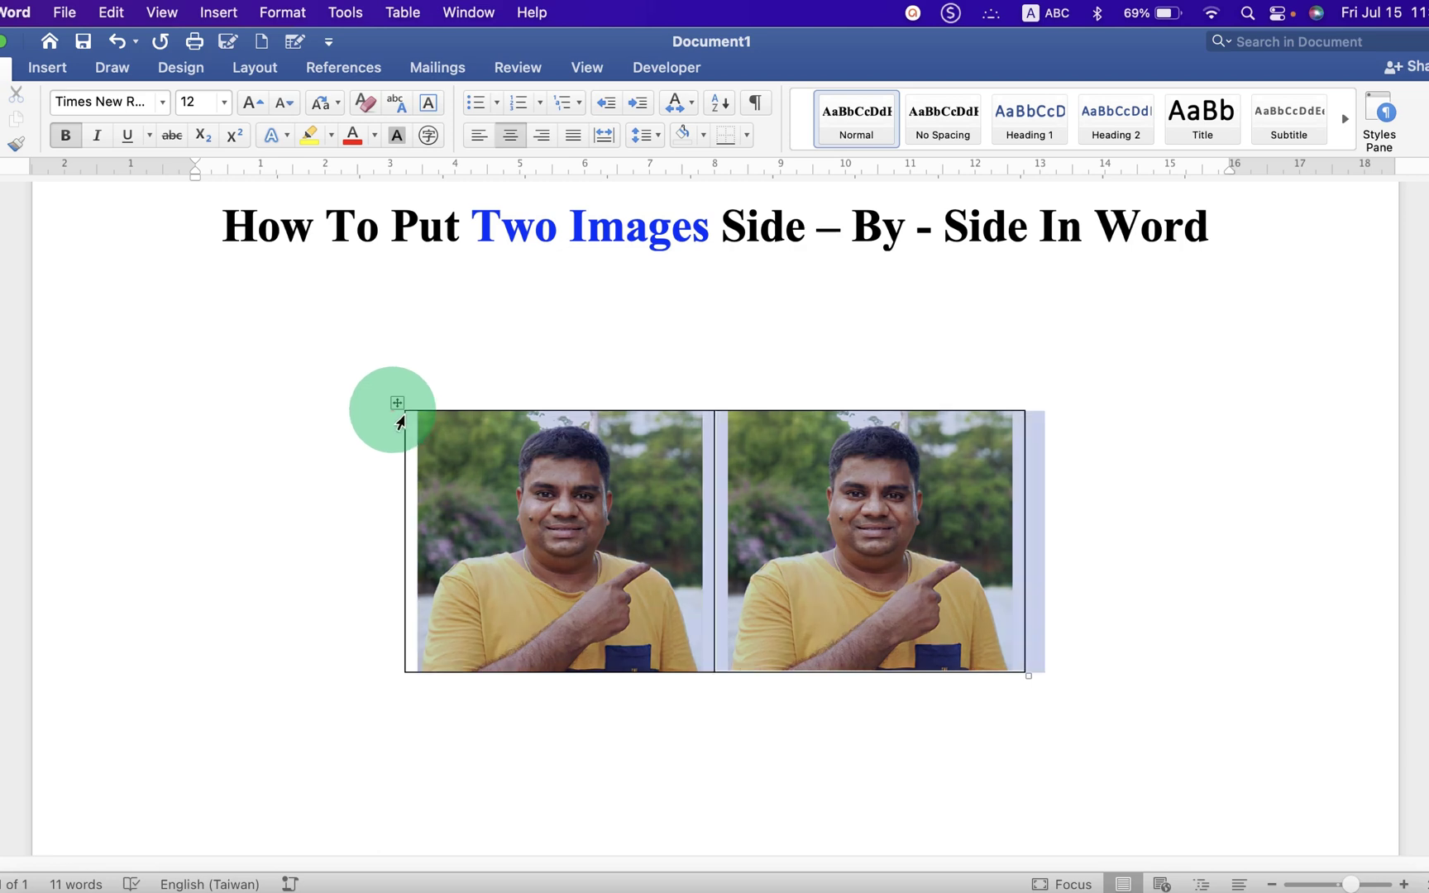
{"action": "right_click", "coordinate": [398, 403]}
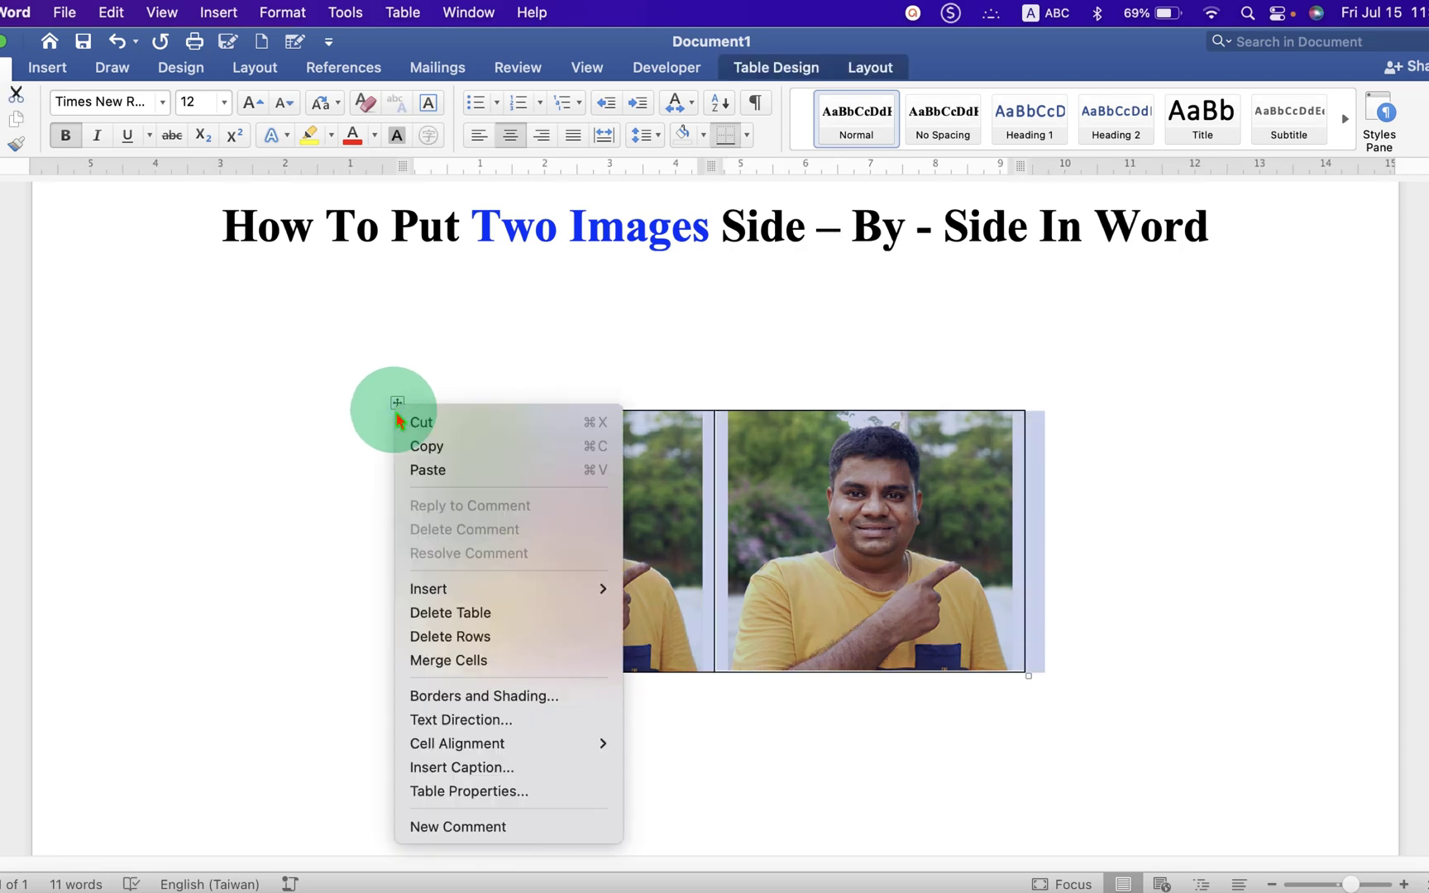
{"action": "left_click", "coordinate": [550, 699]}
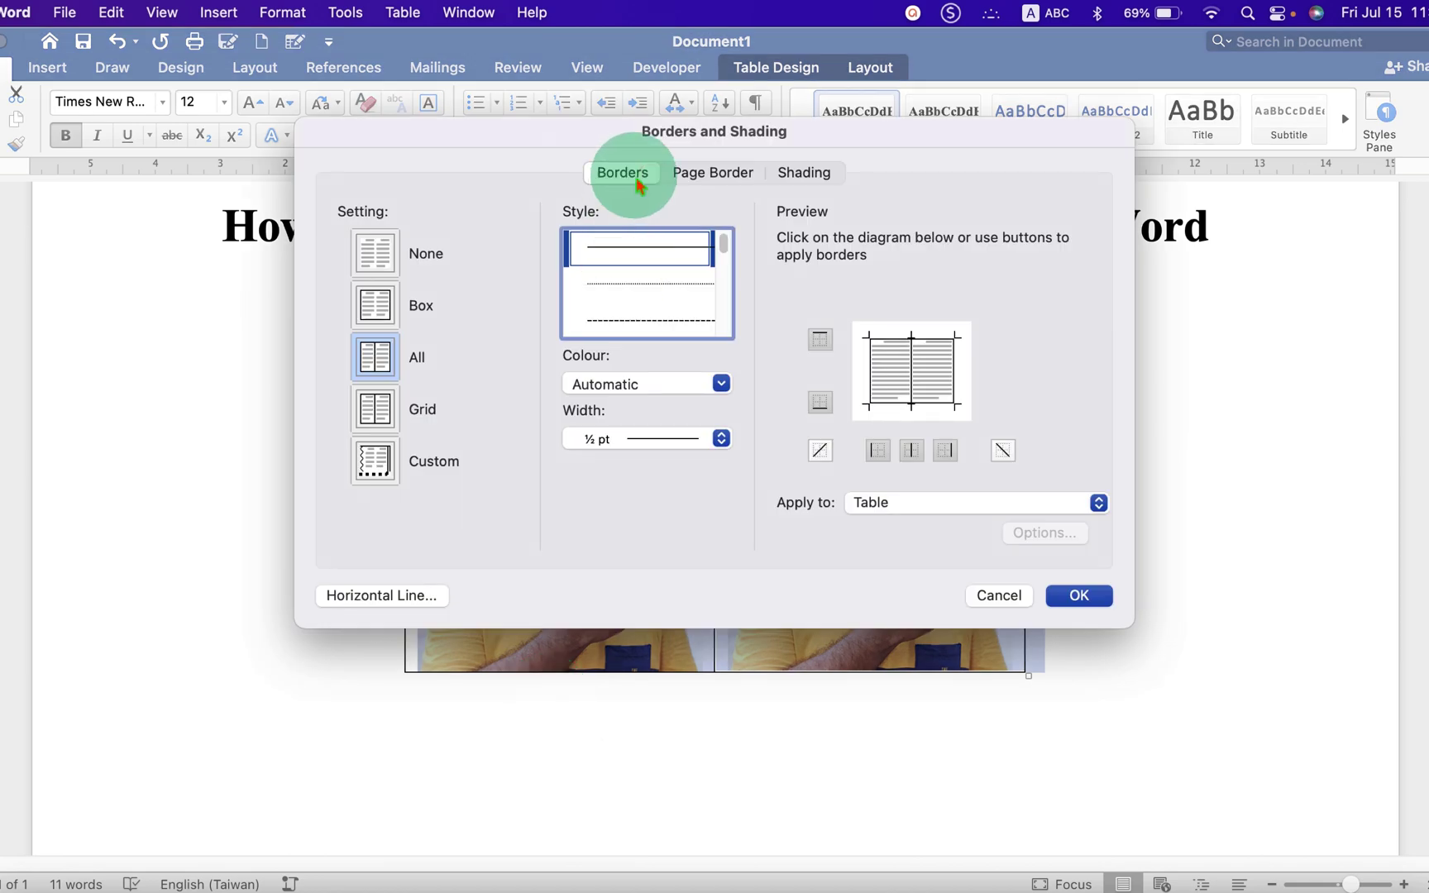
{"action": "left_click", "coordinate": [370, 261]}
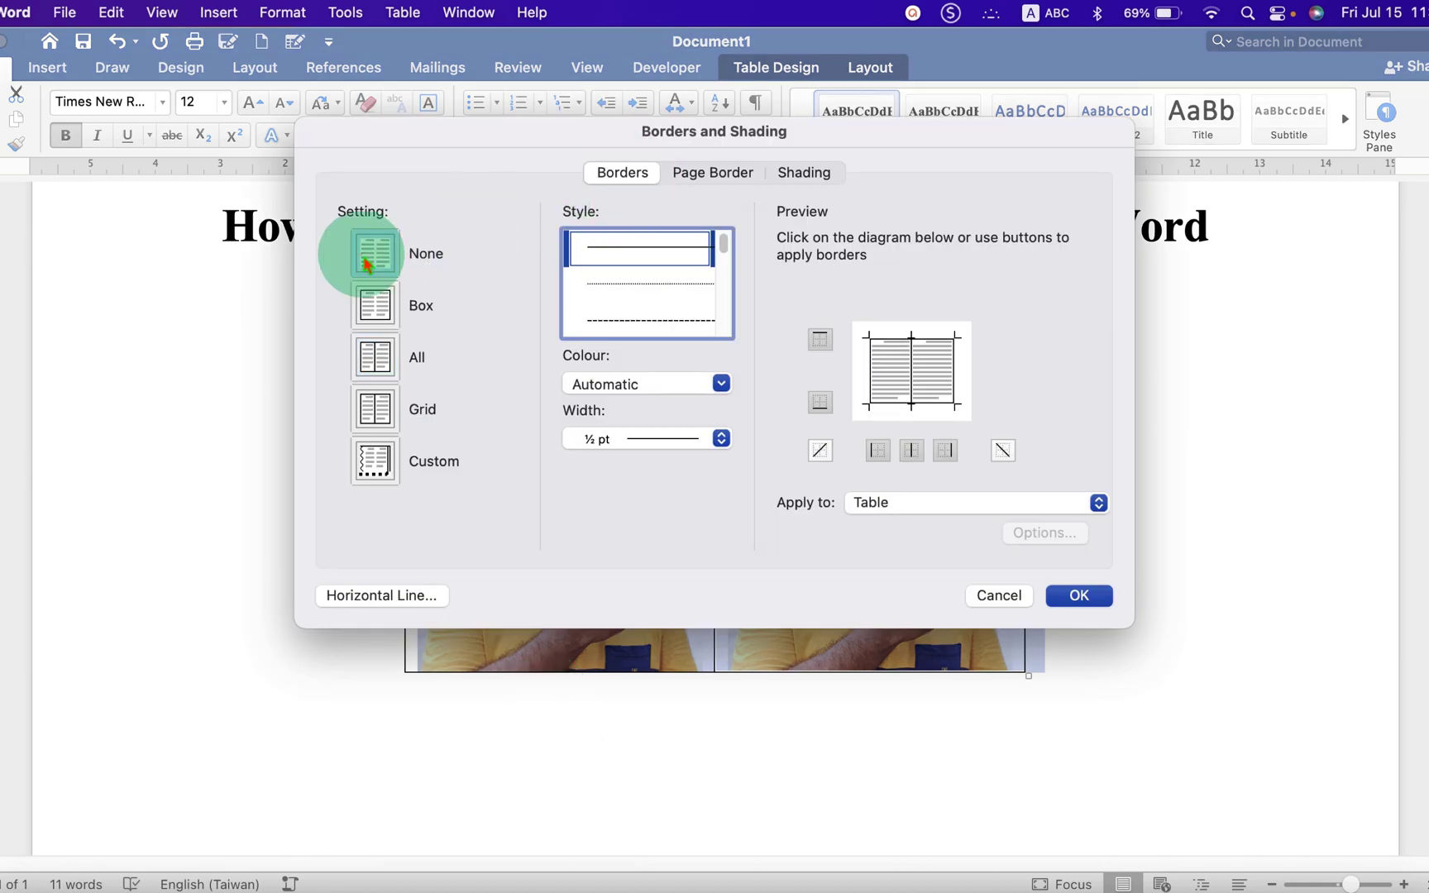
{"action": "left_click", "coordinate": [1078, 596]}
{"action": "left_click", "coordinate": [756, 782]}
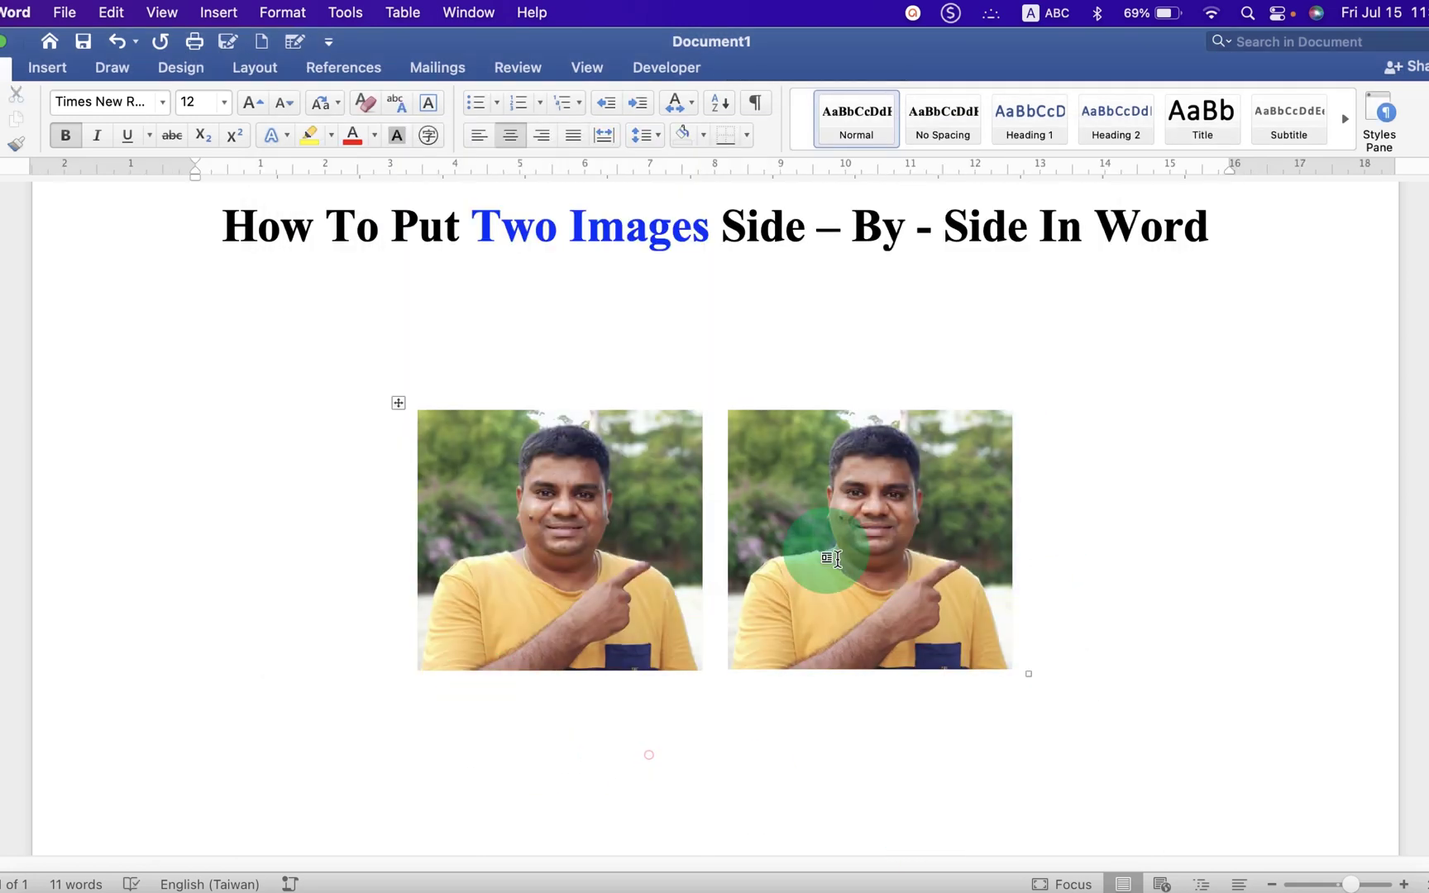
- Type the caption PICS under the left photo and PIC under the right photo
{"action": "left_click", "coordinate": [756, 517]}
{"action": "left_click", "coordinate": [721, 644]}
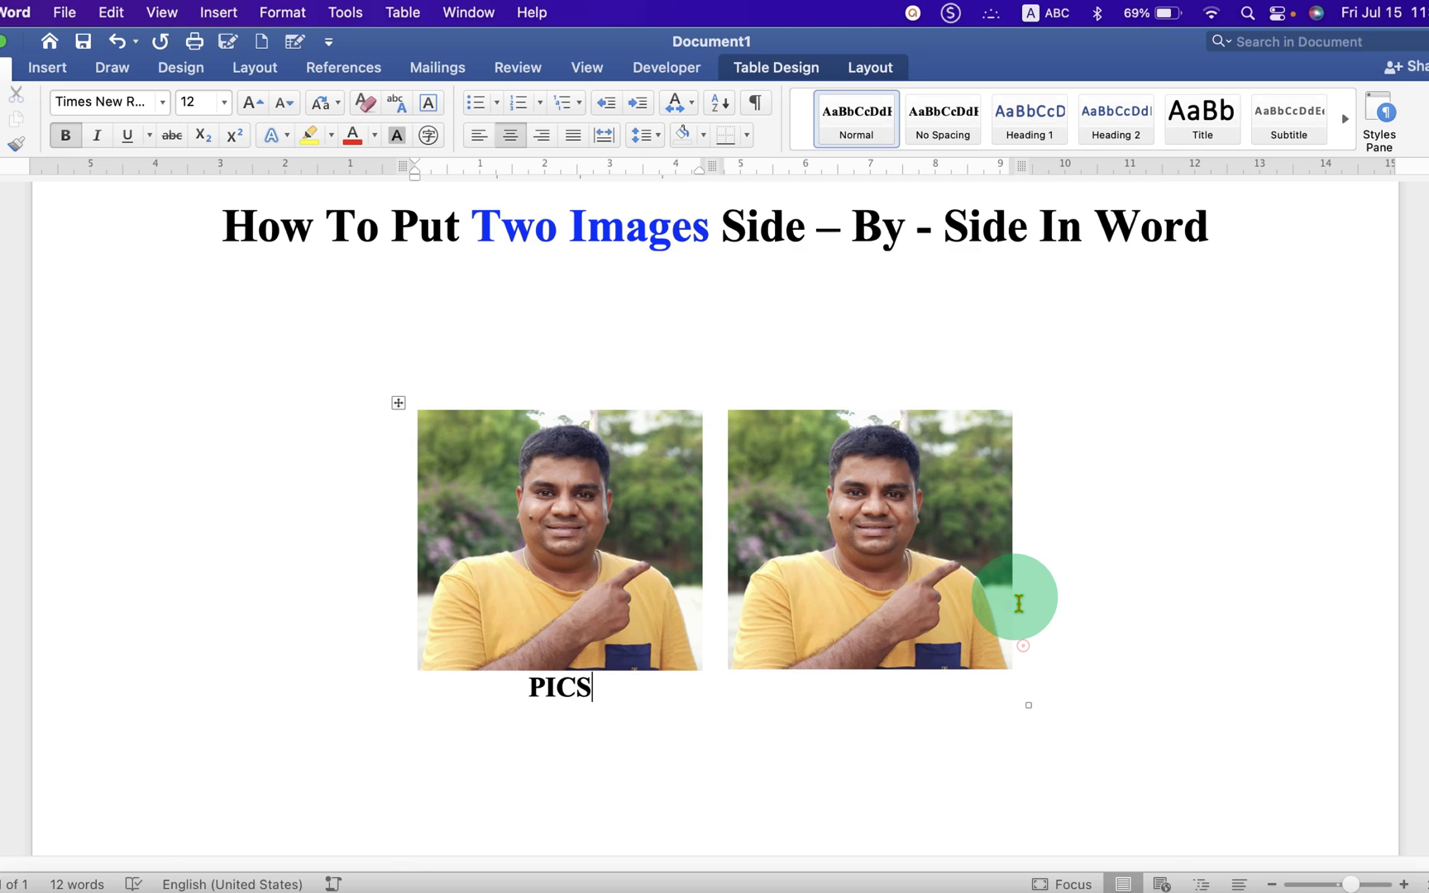
{"action": "left_click", "coordinate": [1024, 658]}
{"action": "type", "text": "PIC"}
{"action": "left_click", "coordinate": [289, 381]}
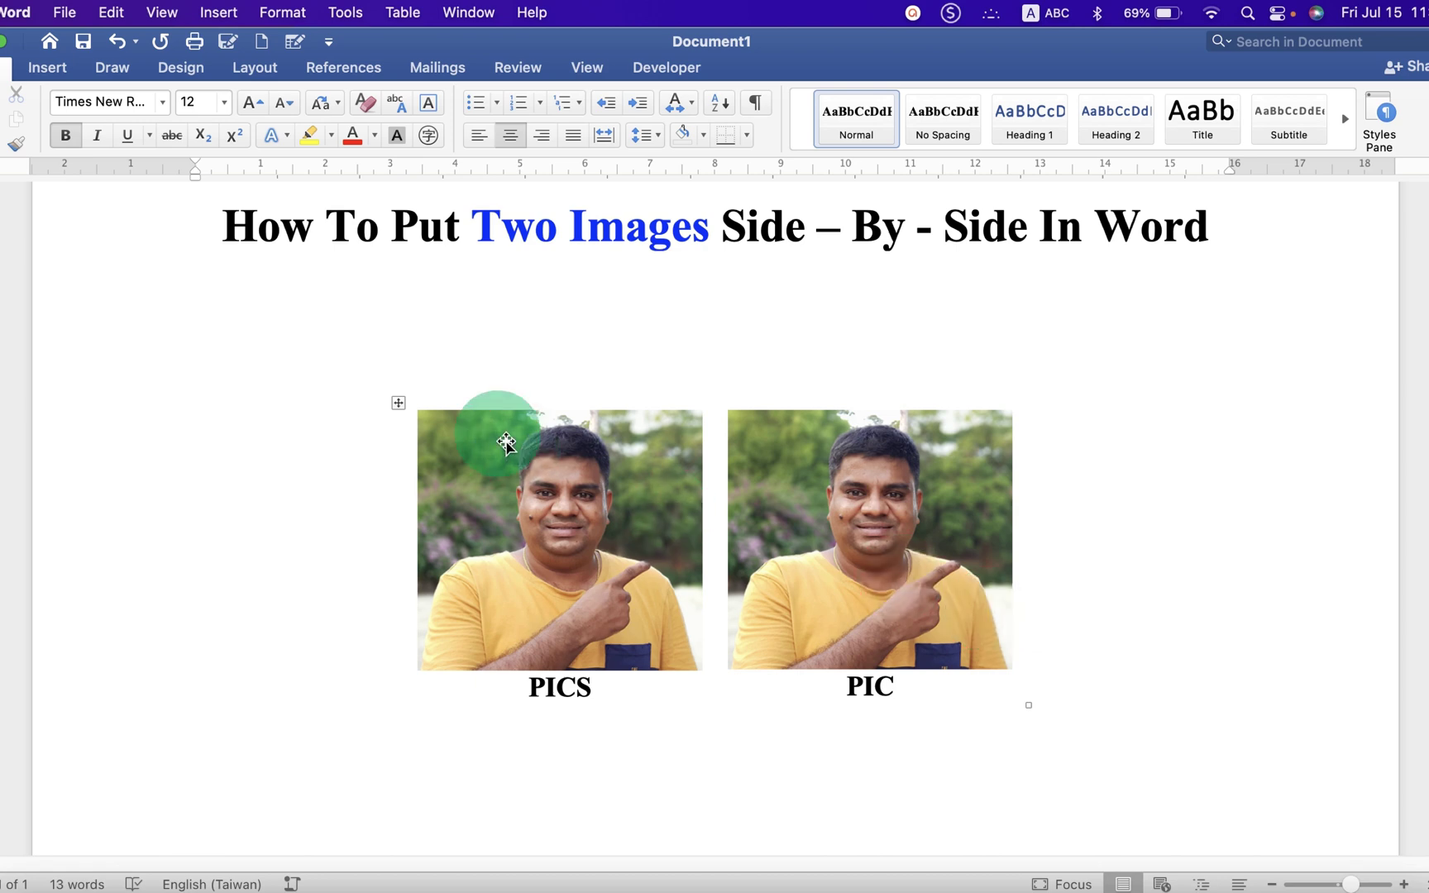
{"action": "left_click", "coordinate": [400, 406]}
- Cut the captioned table and paste it back using Paste as Picture
{"action": "right_click", "coordinate": [403, 408]}
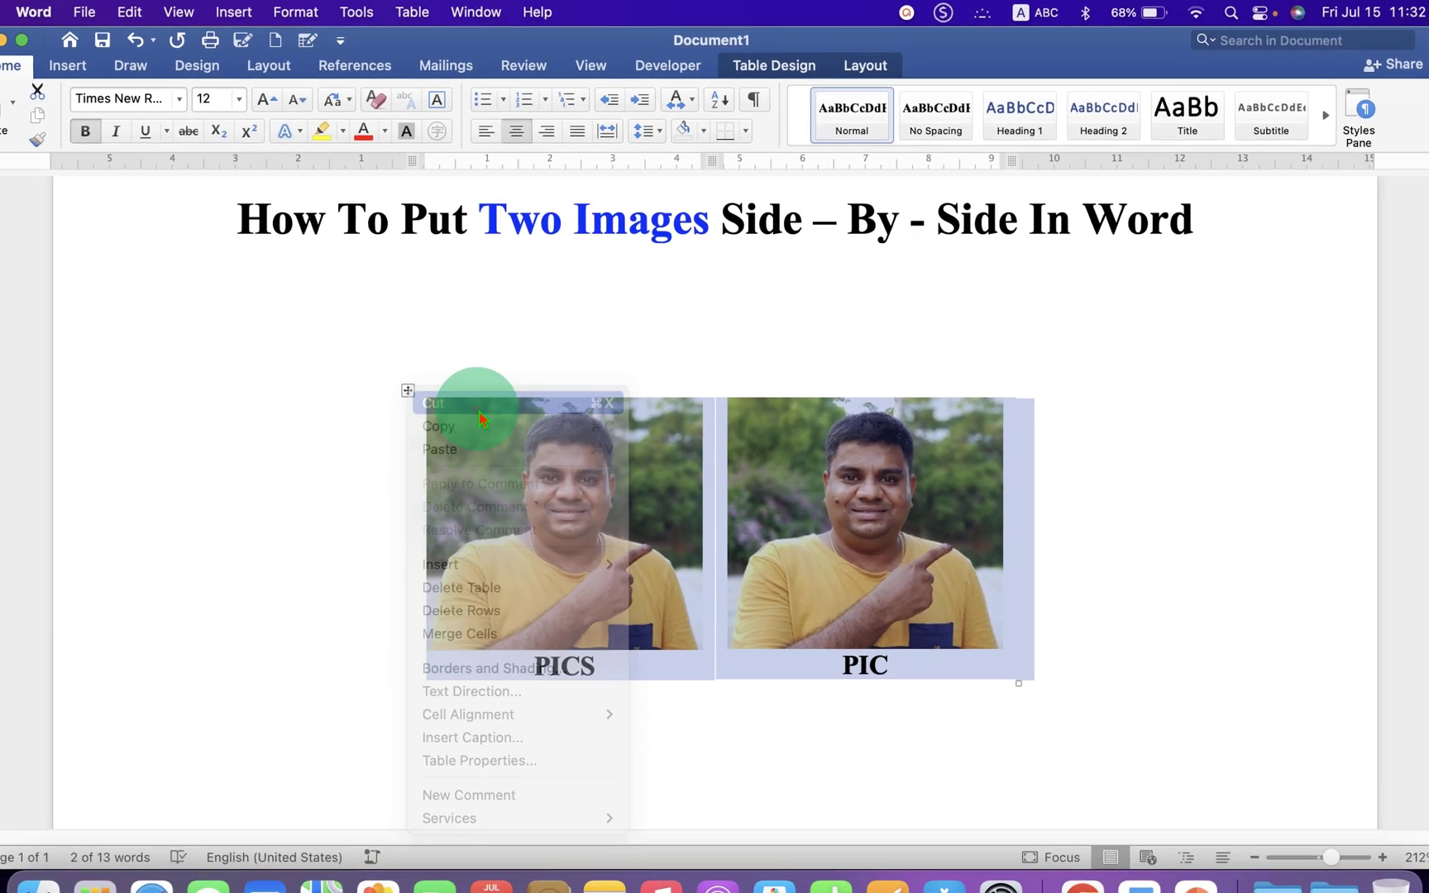
{"action": "left_click", "coordinate": [478, 411]}
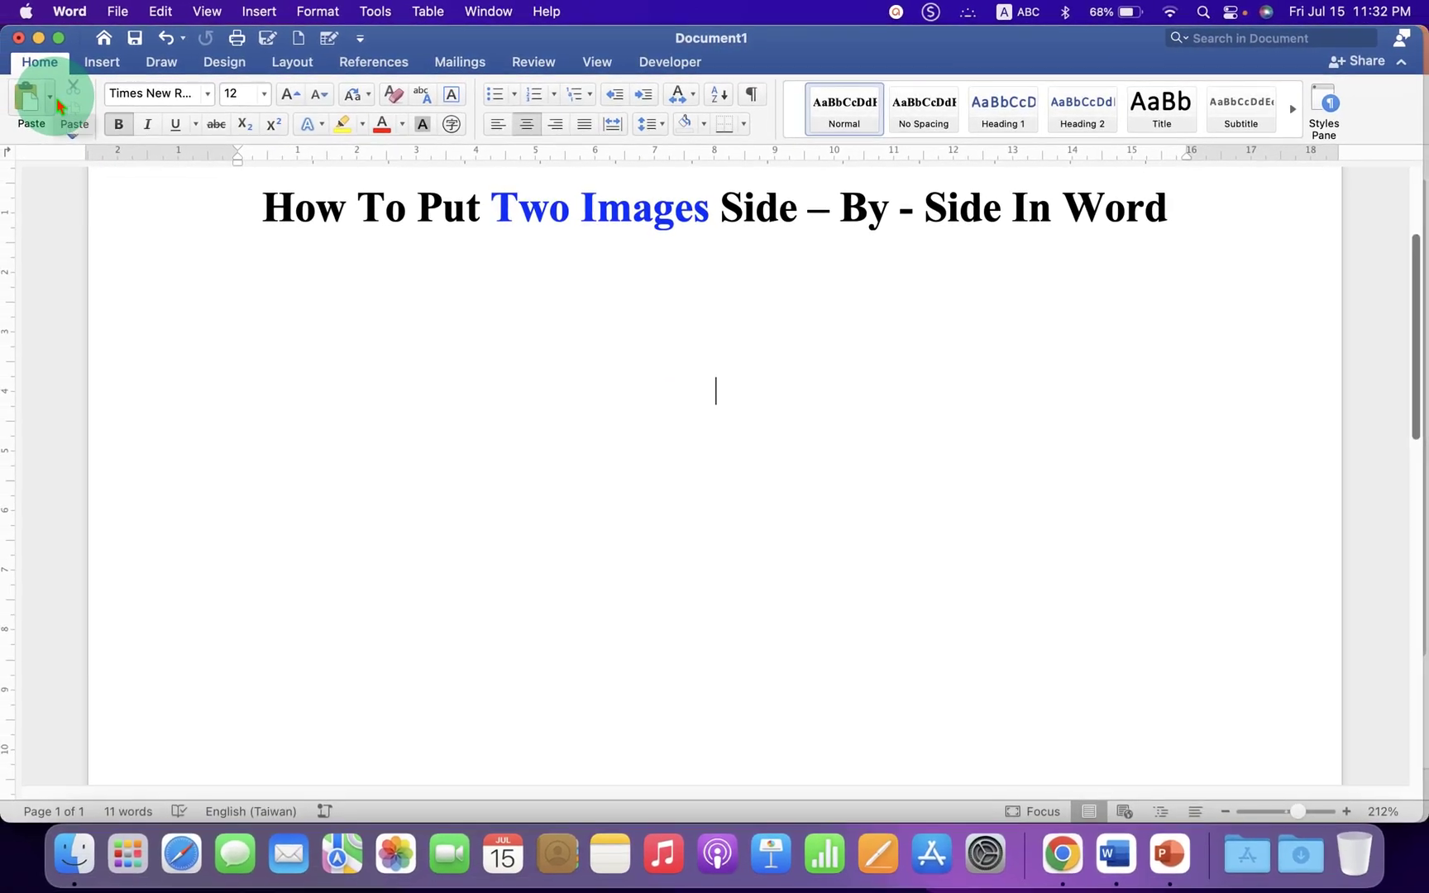
{"action": "left_click", "coordinate": [50, 98]}
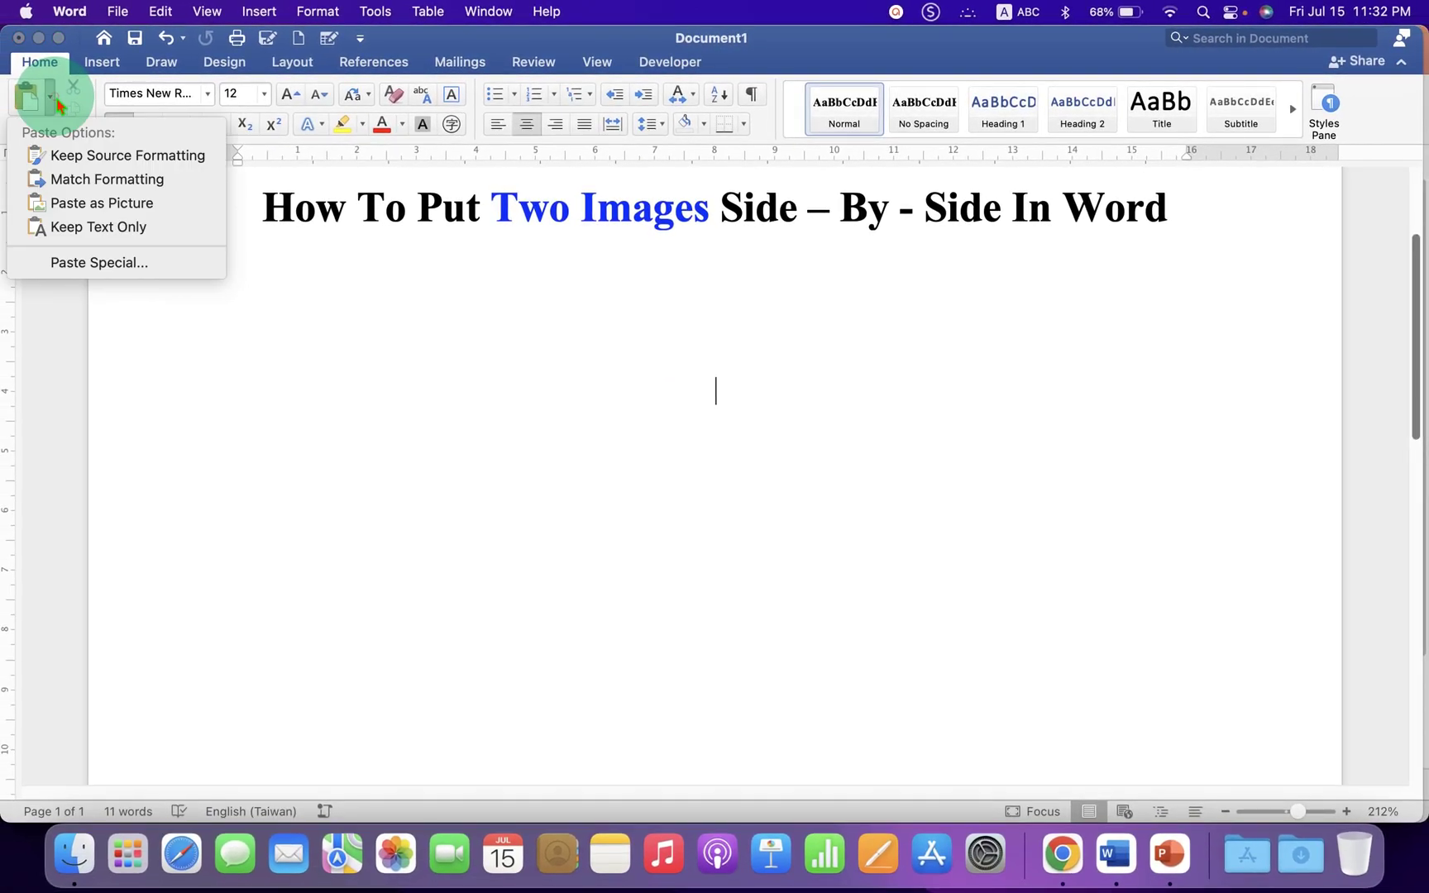
{"action": "left_click", "coordinate": [179, 214]}
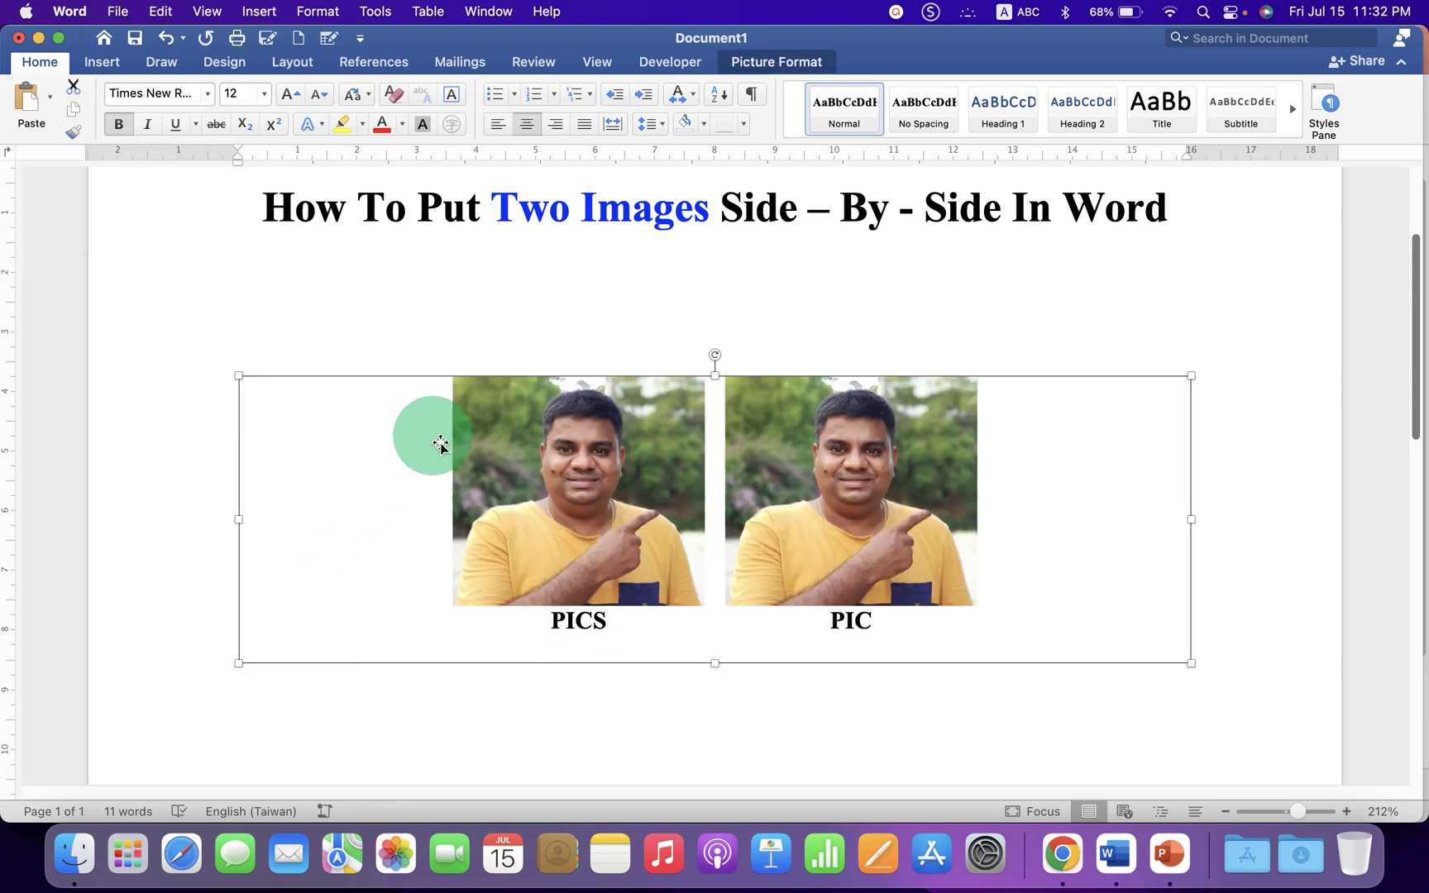
- Crop the empty left and right margins off the combined picture, leaving 4.29 × 8.92 cm
{"action": "double_click", "coordinate": [851, 546]}
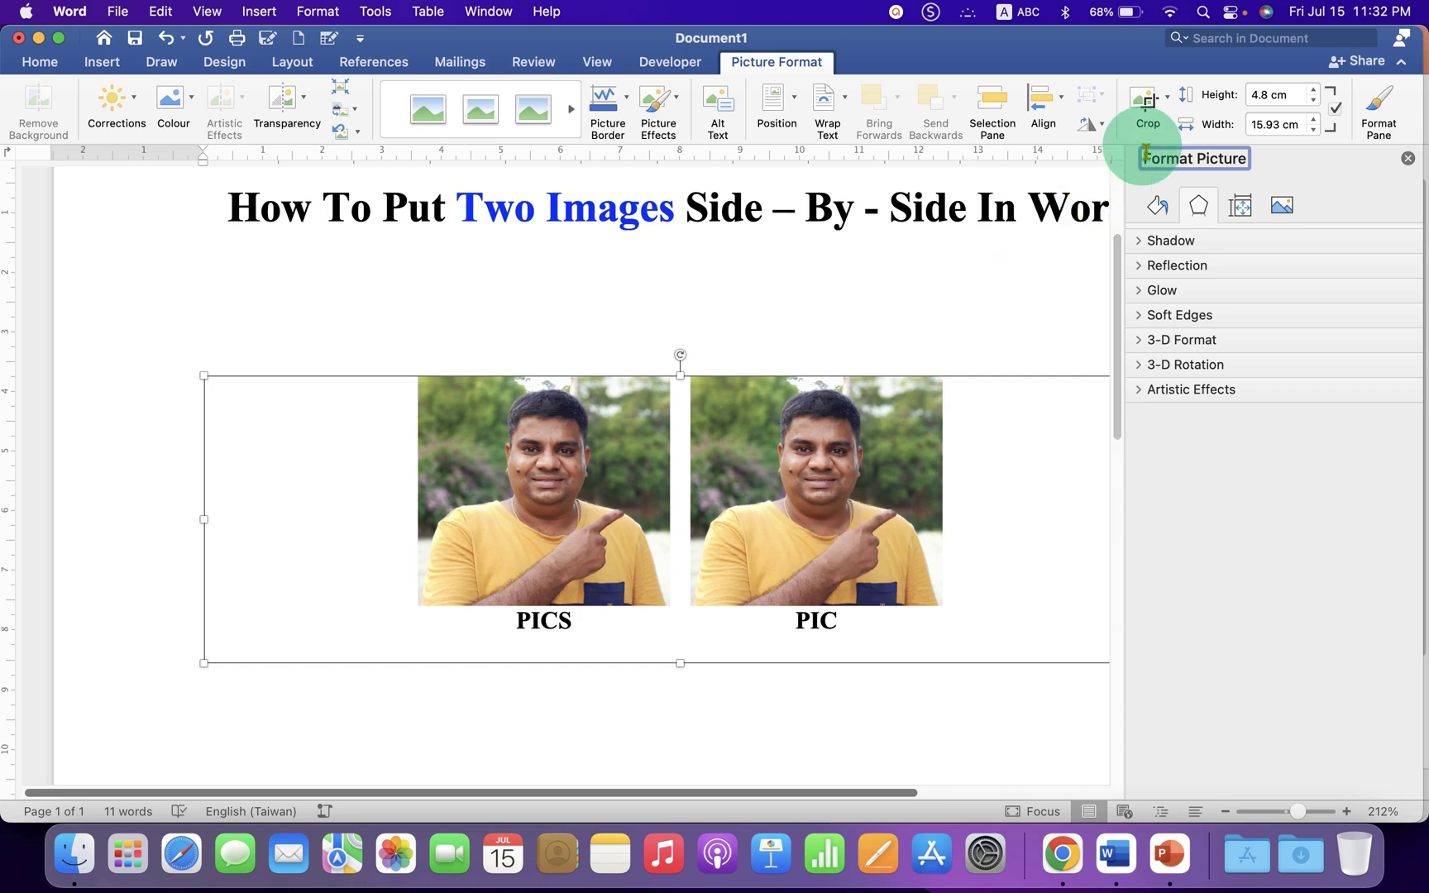
{"action": "left_click", "coordinate": [1144, 101]}
{"action": "left_click_drag", "start_coordinate": [1191, 662], "coordinate": [991, 640]}
{"action": "left_click_drag", "start_coordinate": [345, 661], "coordinate": [559, 632]}
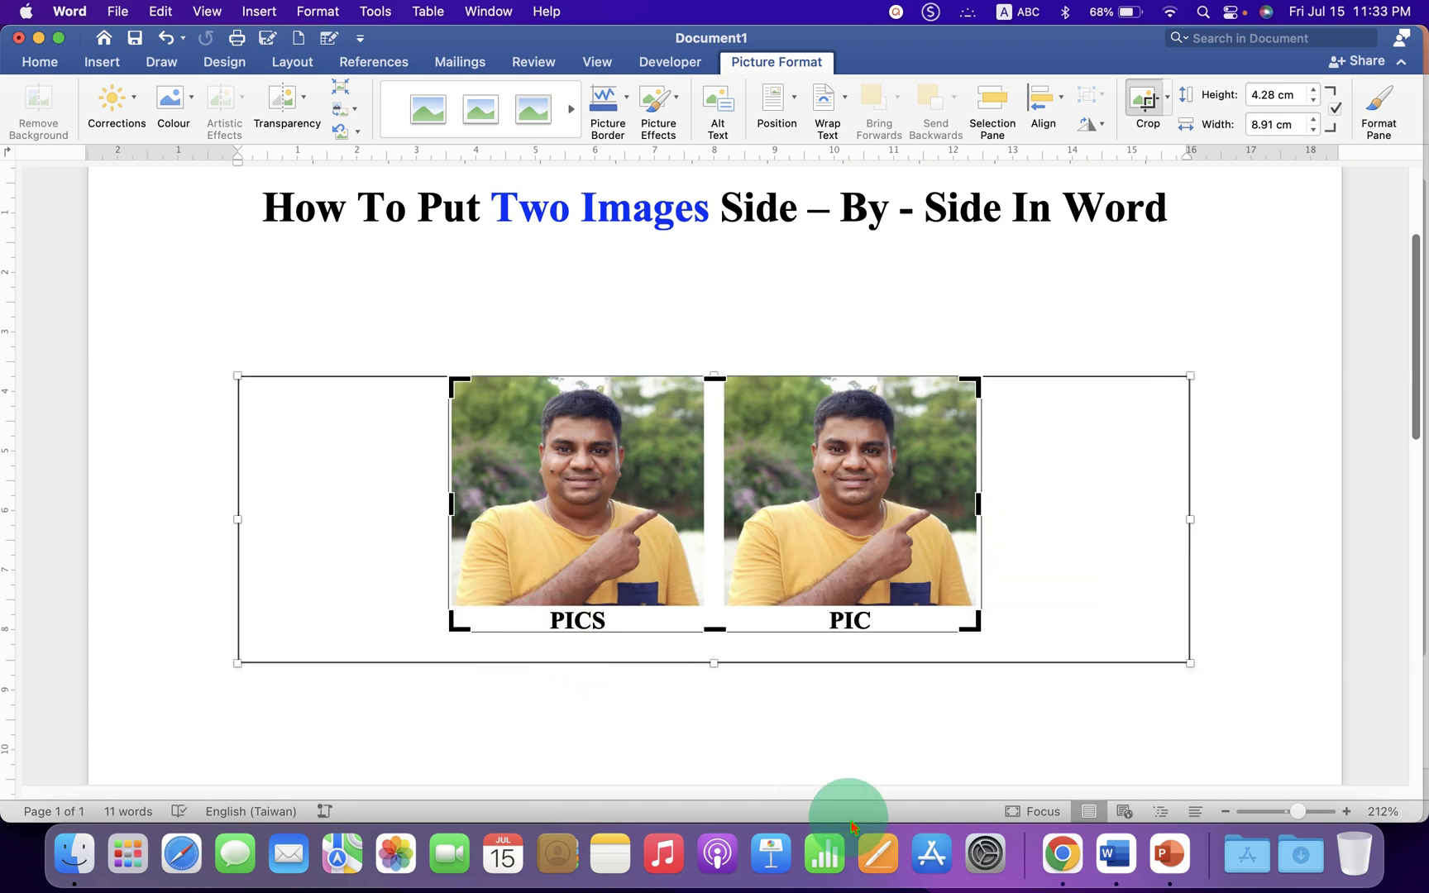
{"action": "key", "text": "Escape"}
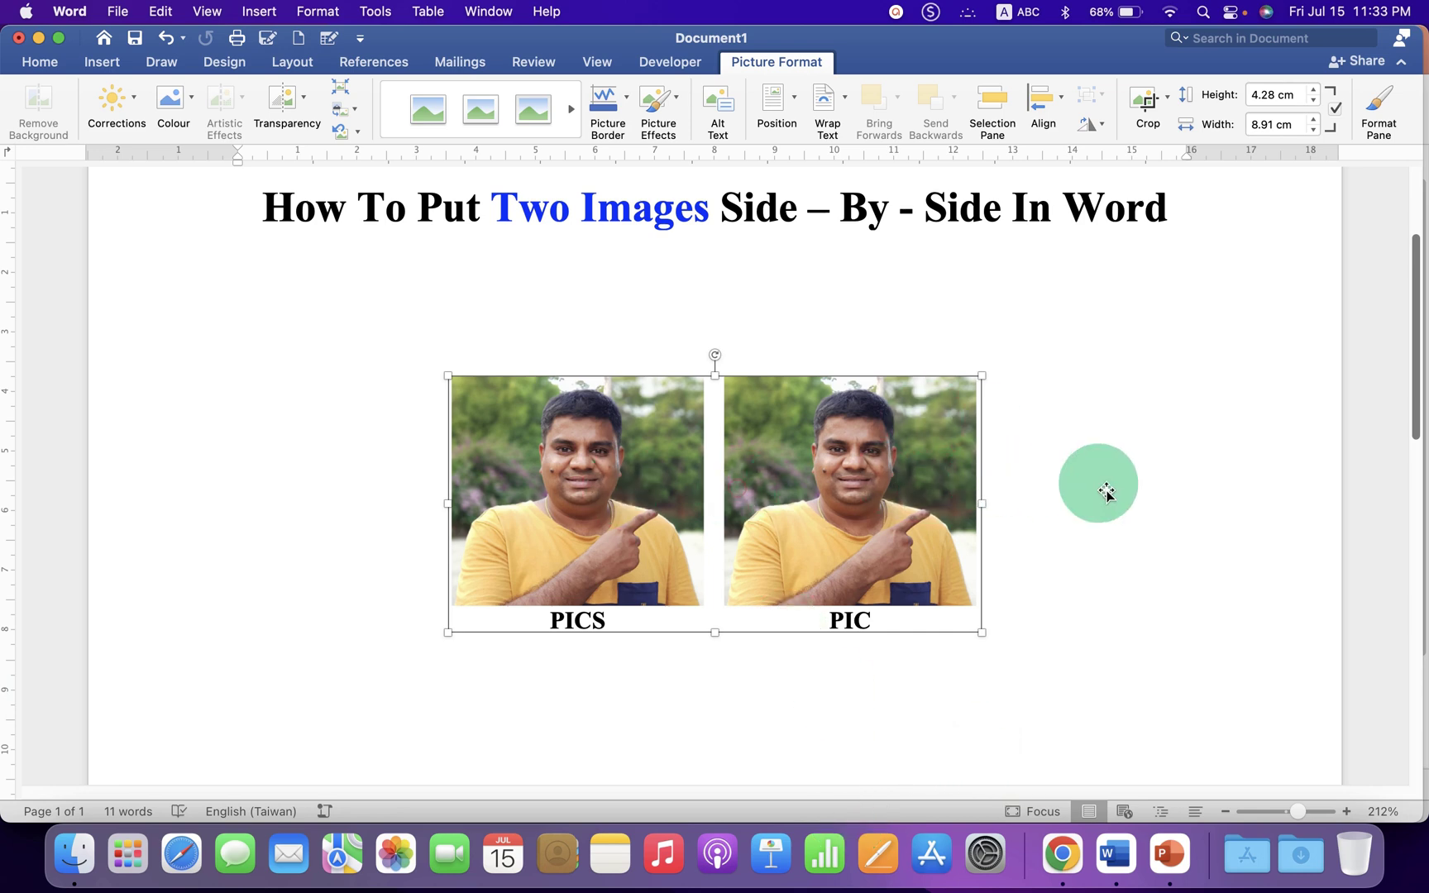
{"action": "left_click", "coordinate": [1105, 489]}
{"action": "left_click", "coordinate": [718, 479]}
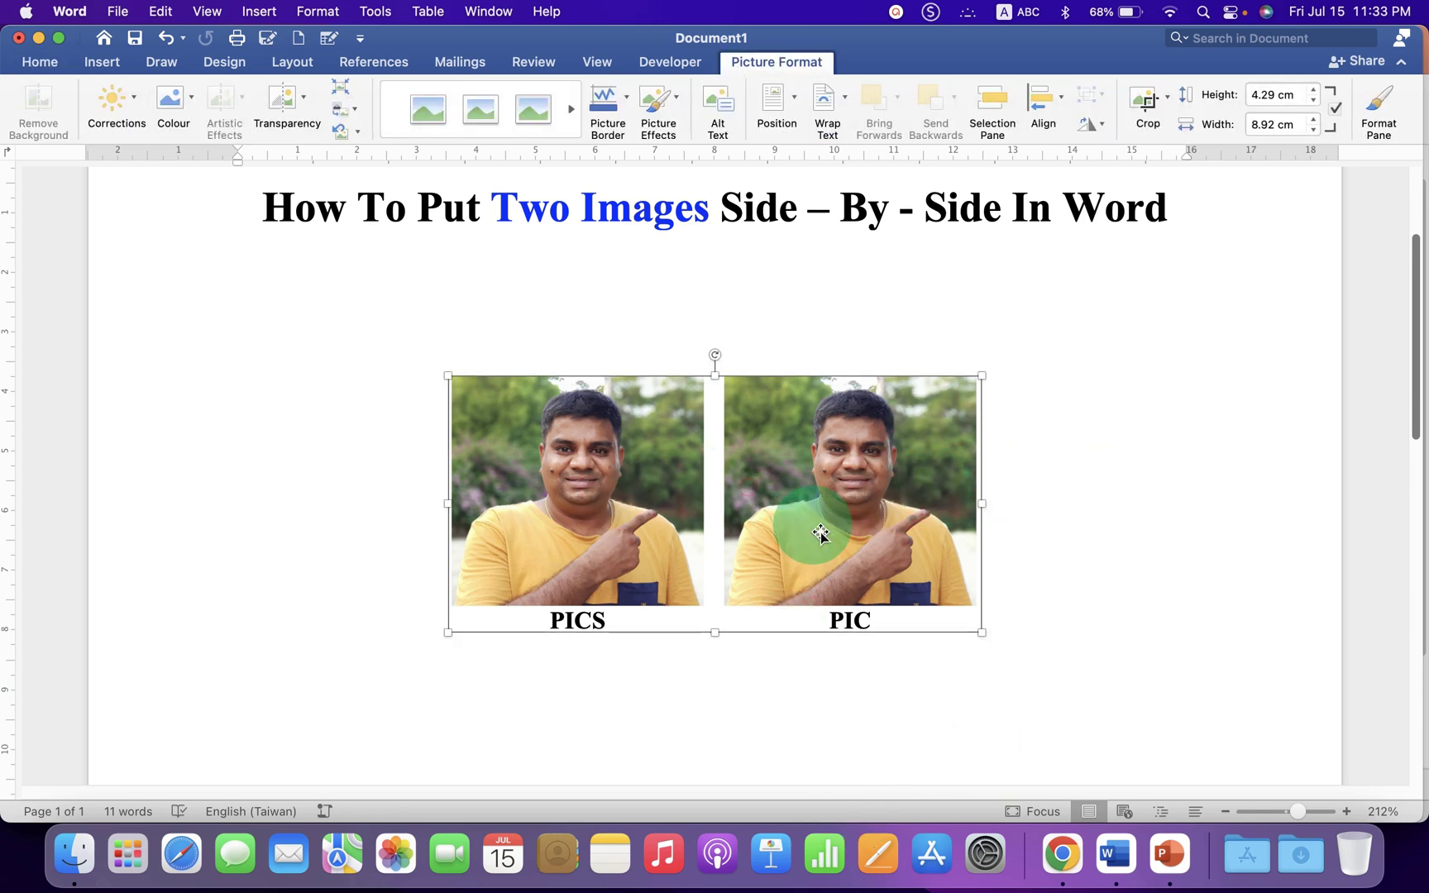
- Set the picture's wrapping to In Front of Text and drag it beneath the title
{"action": "left_click", "coordinate": [708, 528]}
{"action": "left_click", "coordinate": [599, 536]}
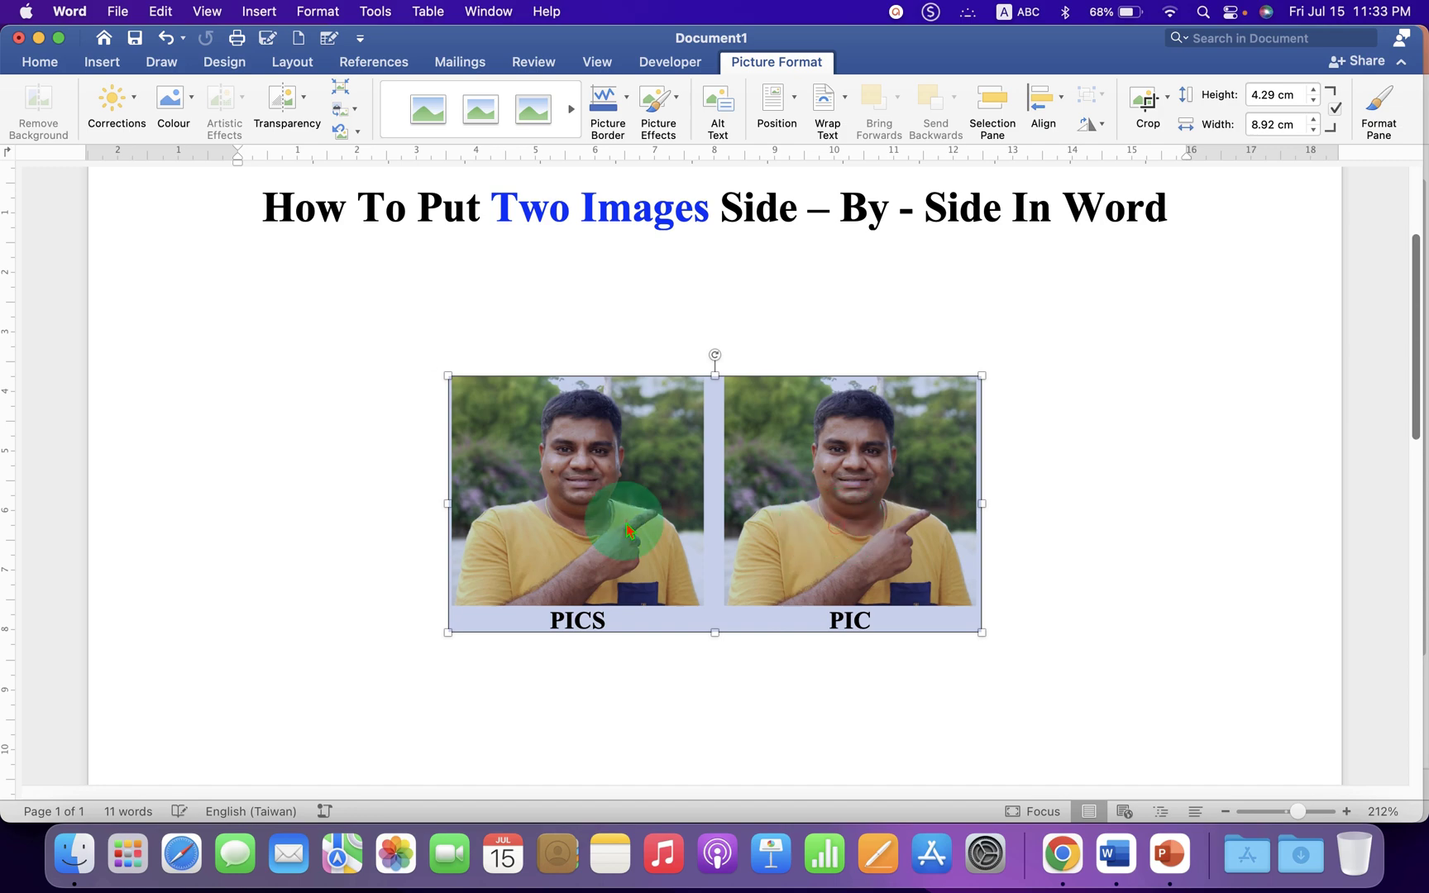
{"action": "left_click", "coordinate": [898, 638]}
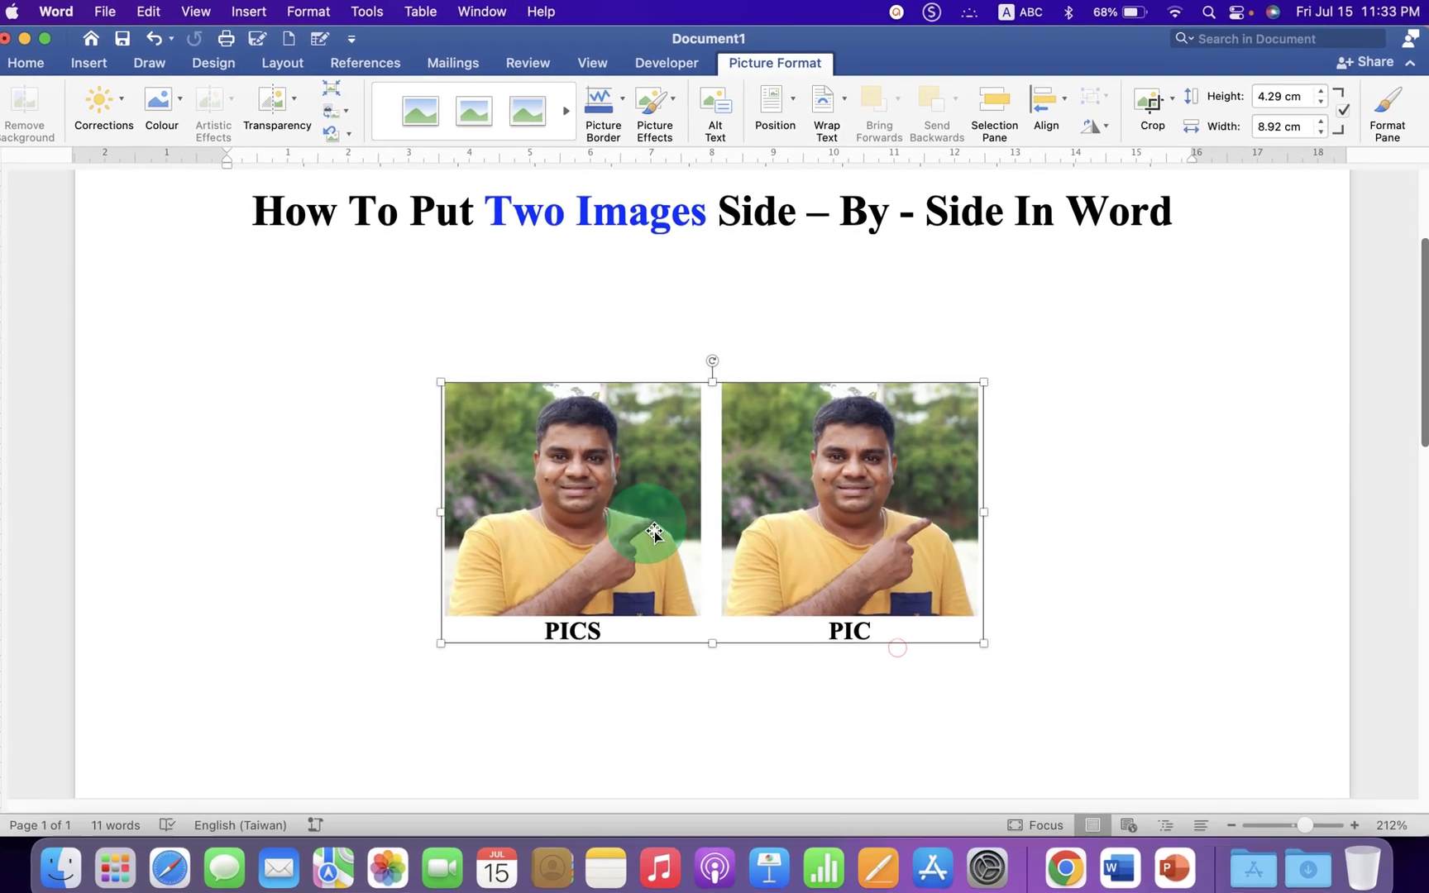
{"action": "right_click", "coordinate": [692, 431]}
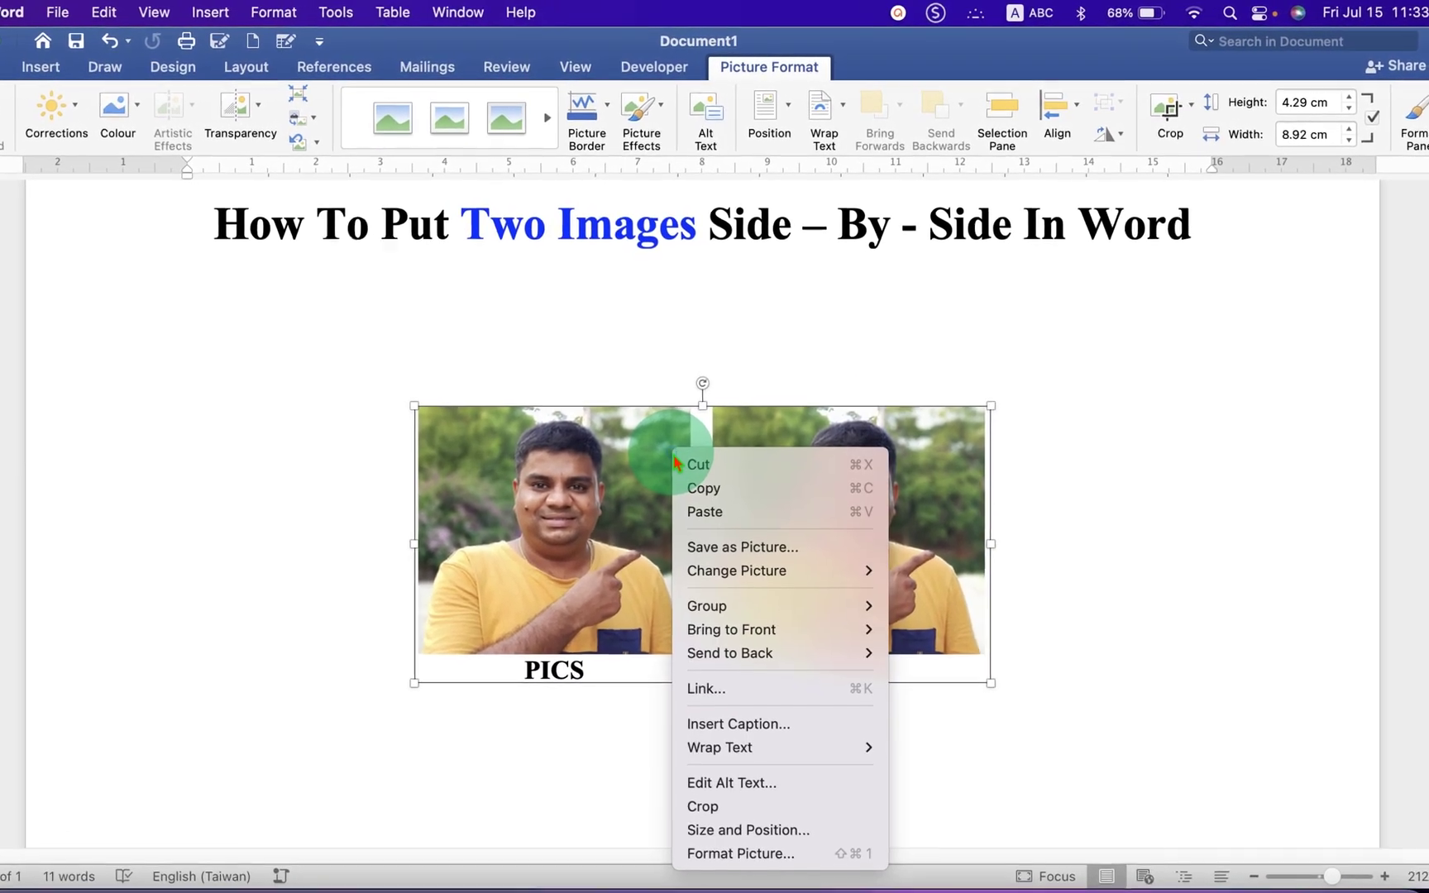
{"action": "mouse_move", "coordinate": [846, 735]}
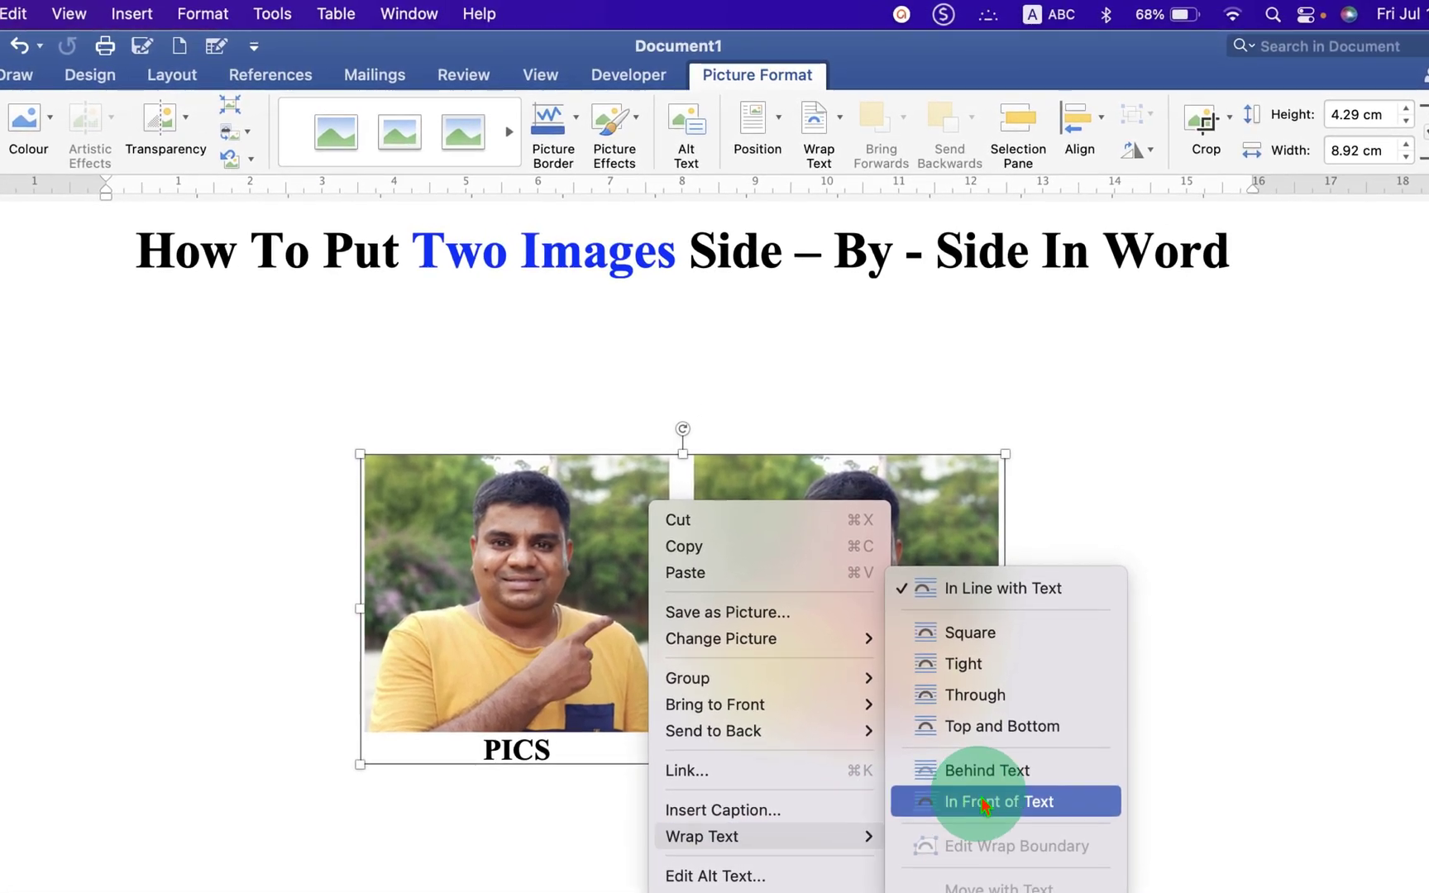
{"action": "left_click", "coordinate": [951, 798]}
{"action": "left_click_drag", "start_coordinate": [866, 661], "coordinate": [906, 574]}
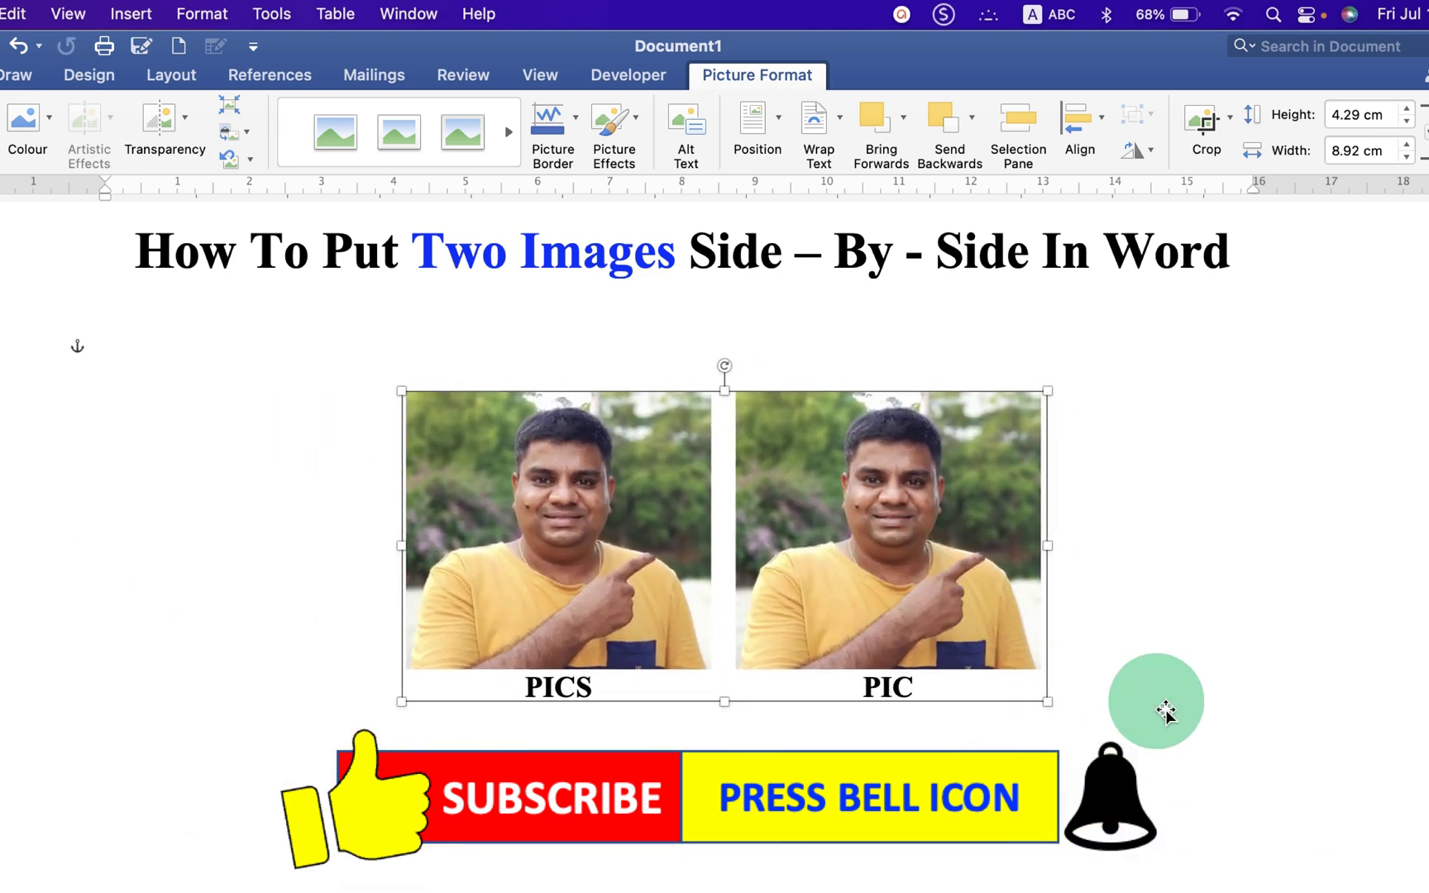